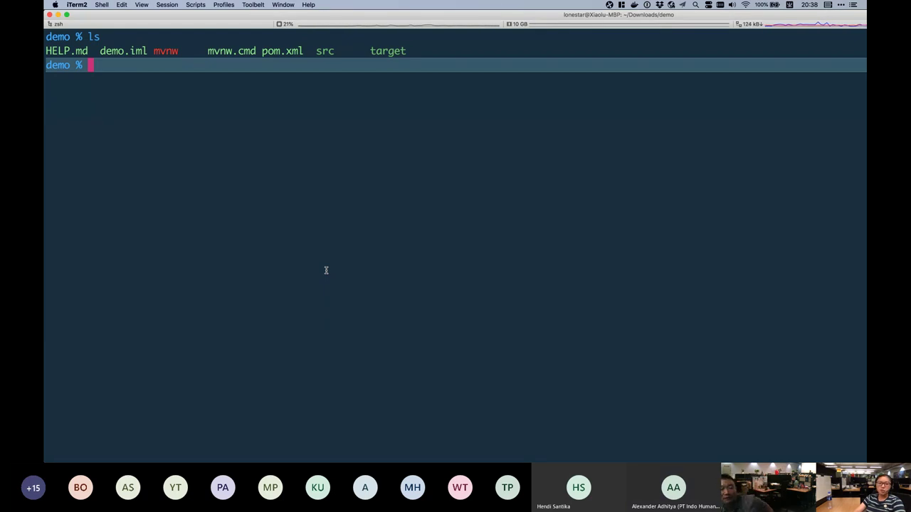
- Build the demo project with mvn clean package -DskipTests
type("mv")
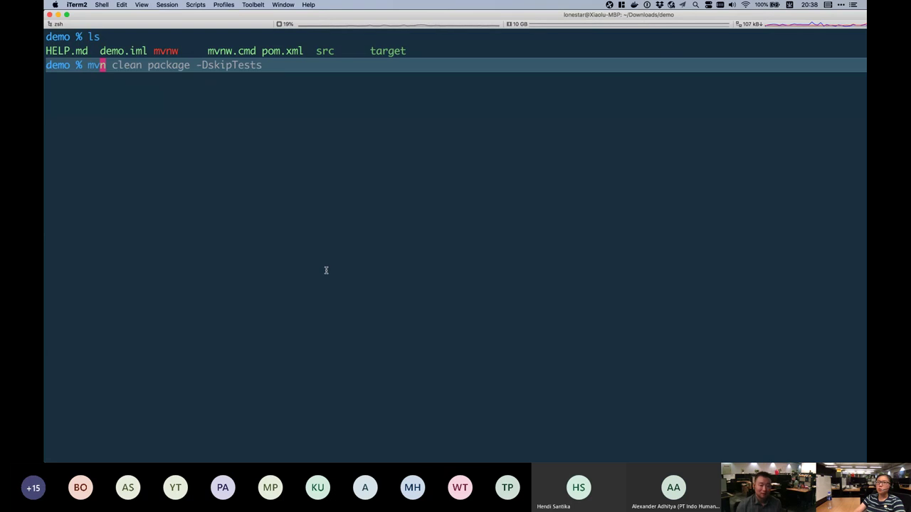
key("BackSpace")
key("BackSpace")
type("l")
key("BackSpace")
type("mvn")
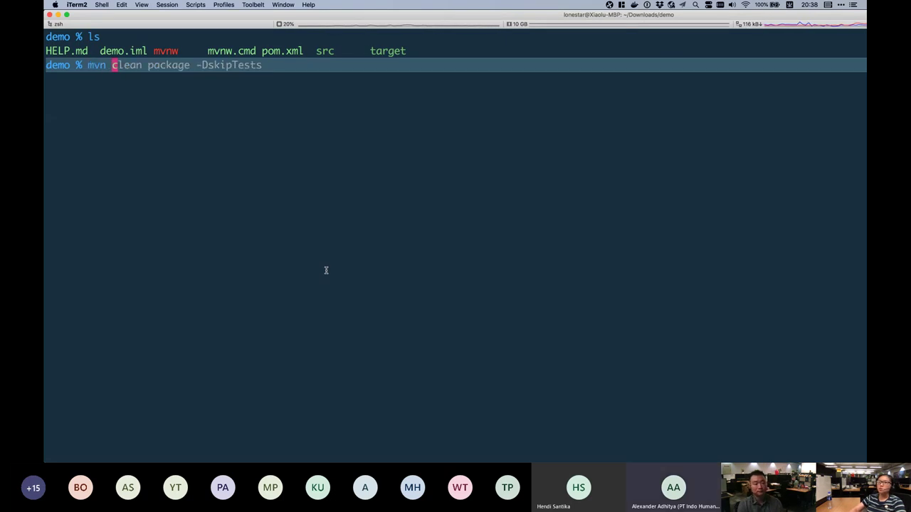
key("Right")
key("Return")
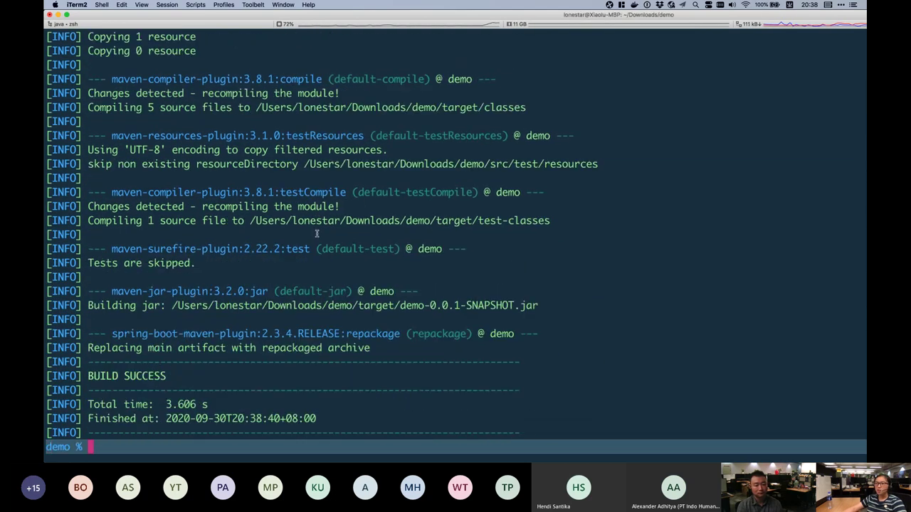
- Clear the terminal and list the contents of the demo project folder
key("ctrl+l")
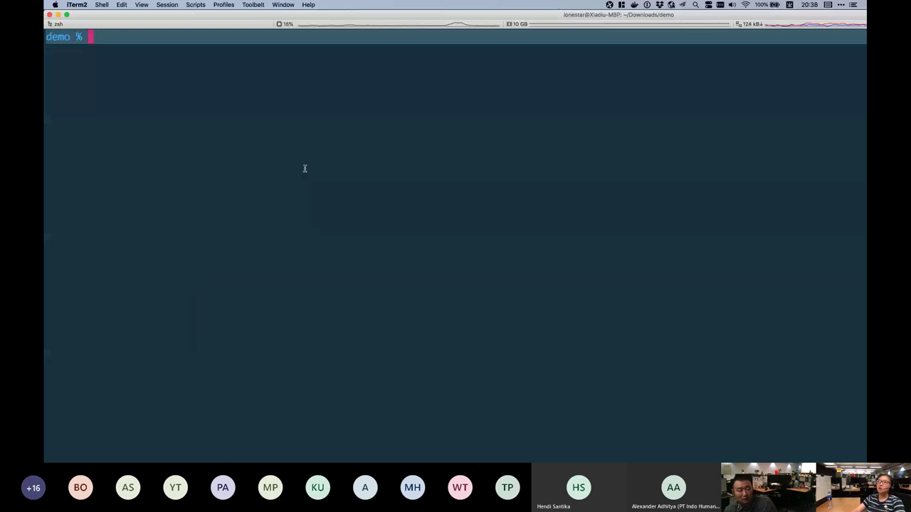
type("ls")
key("Return")
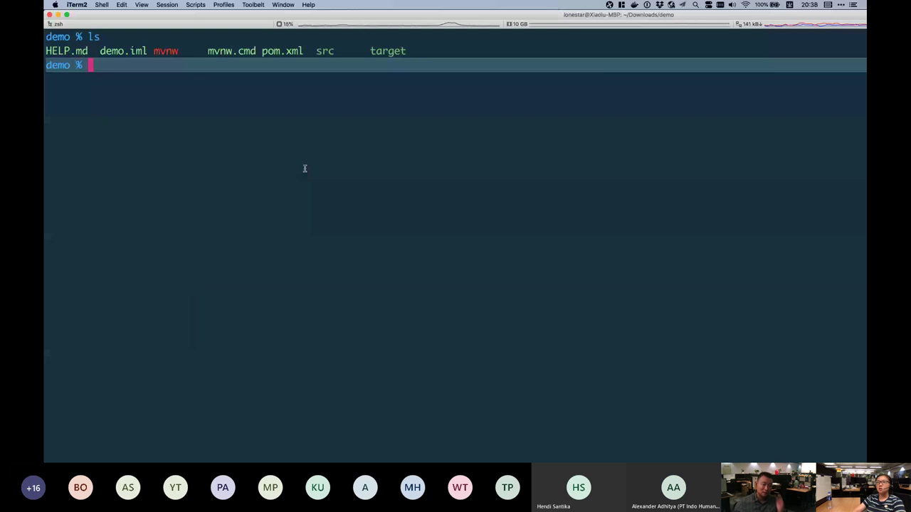
type("cd src/")
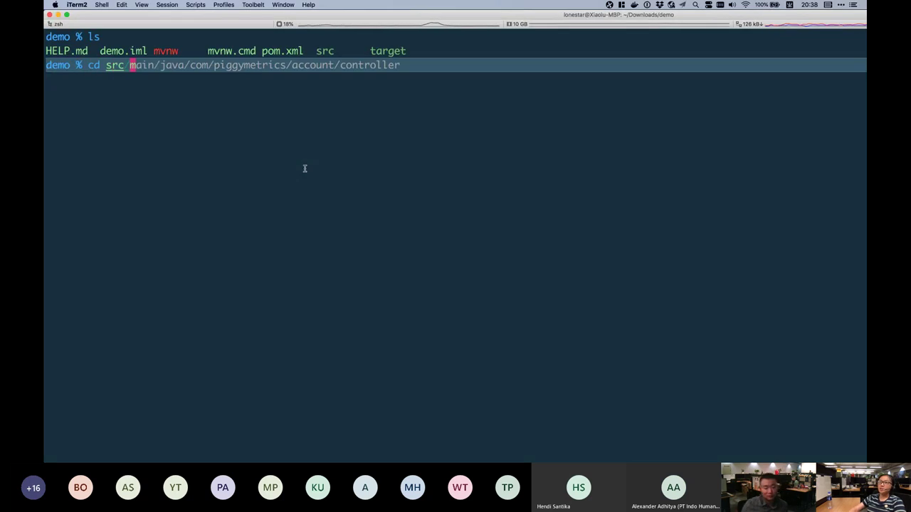
key("BackSpace")
key("BackSpace")
key("BackSpace")
key("BackSpace")
key("BackSpace")
key("BackSpace")
key("BackSpace")
type("cd")
key("BackSpace")
key("BackSpace")
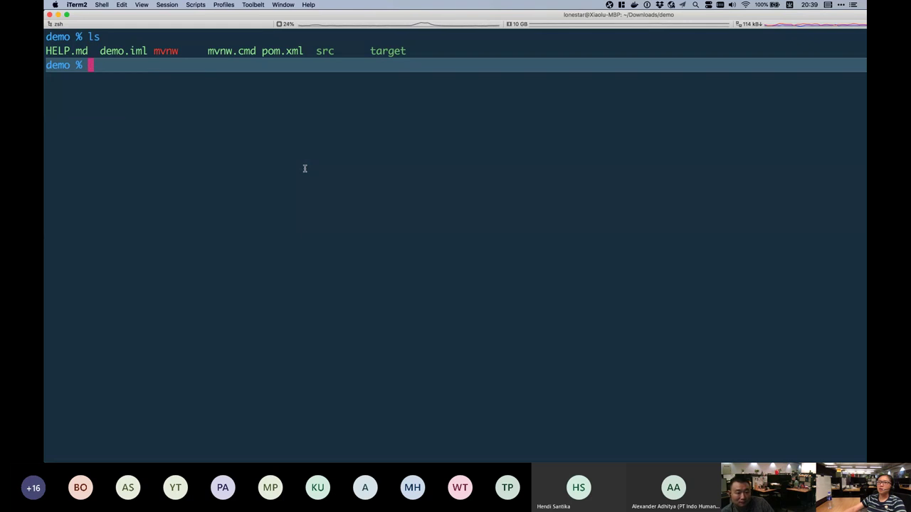
- Switch to IntelliJ IDEA and review the Key Vault settings in application.properties
key("ctrl+Up")
left_click(669, 121)
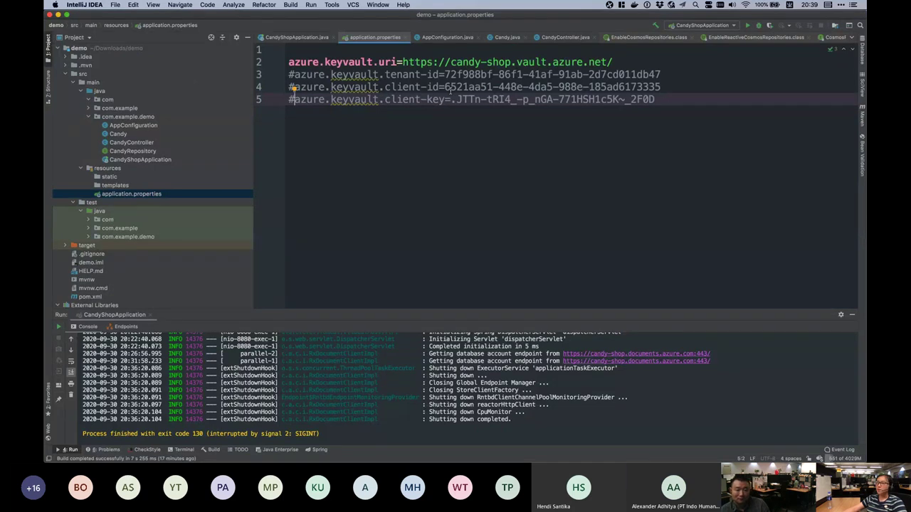
- Switch back to iTerm2 and create the public Spring Cloud app shanghai-candy-shop in service candy-shops, resource group xiada-rg, with an assigned identity
key("ctrl+Up")
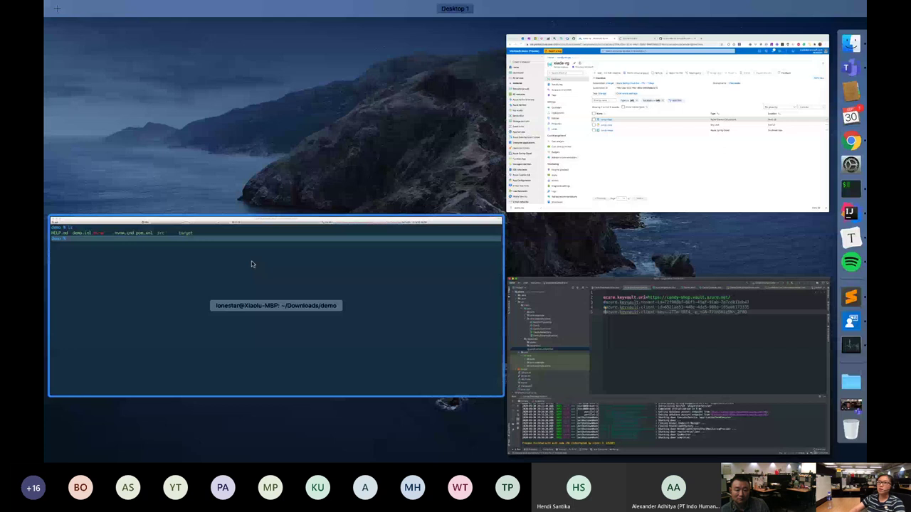
left_click(251, 264)
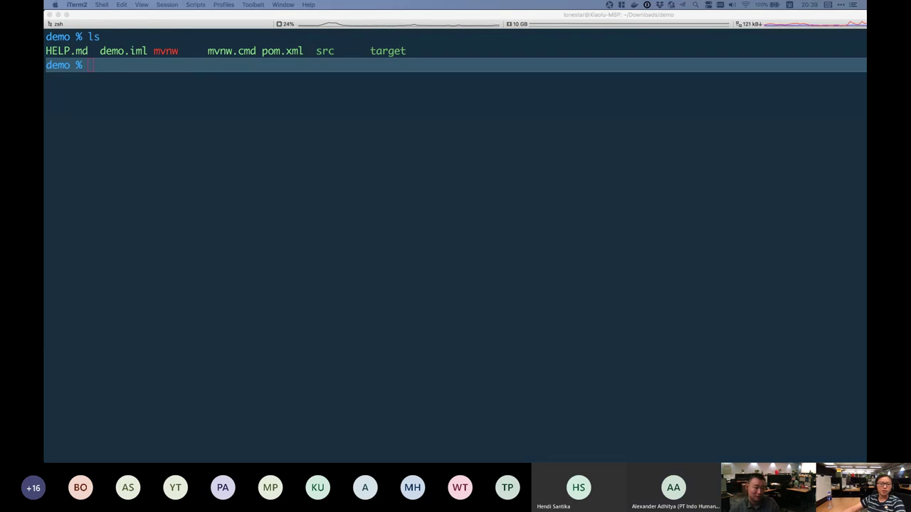
left_click(269, 163)
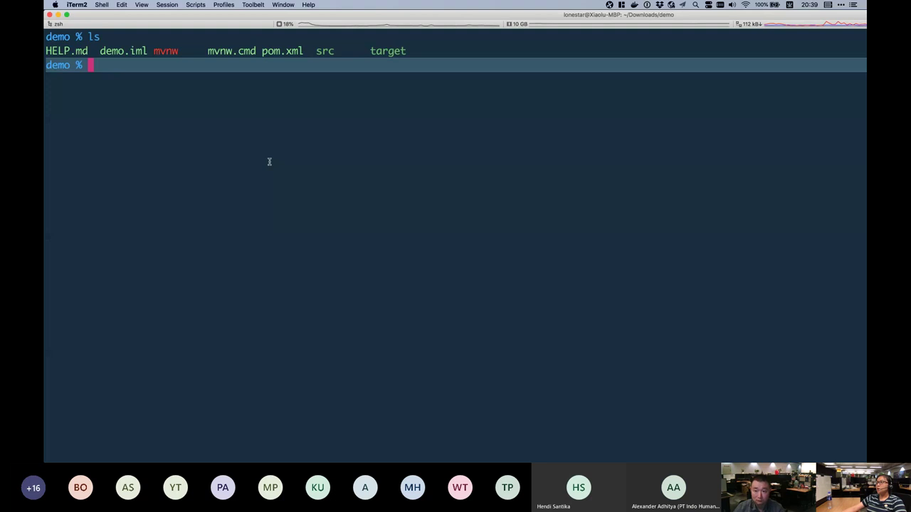
type("az spring-cloud app create -n \"shanghai-candy-shop\" -s \"candy-shops\" -g \"xiada-rg\" --is-public true --assign-identity")
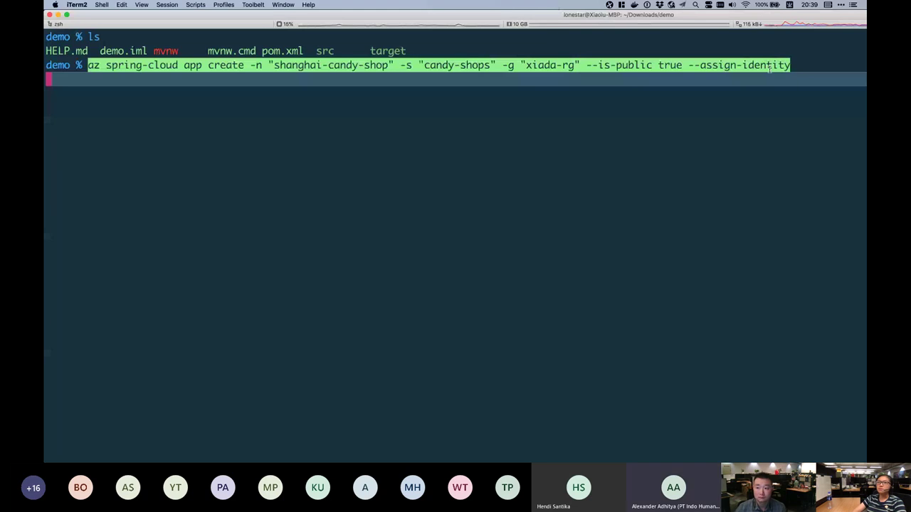
key("Return")
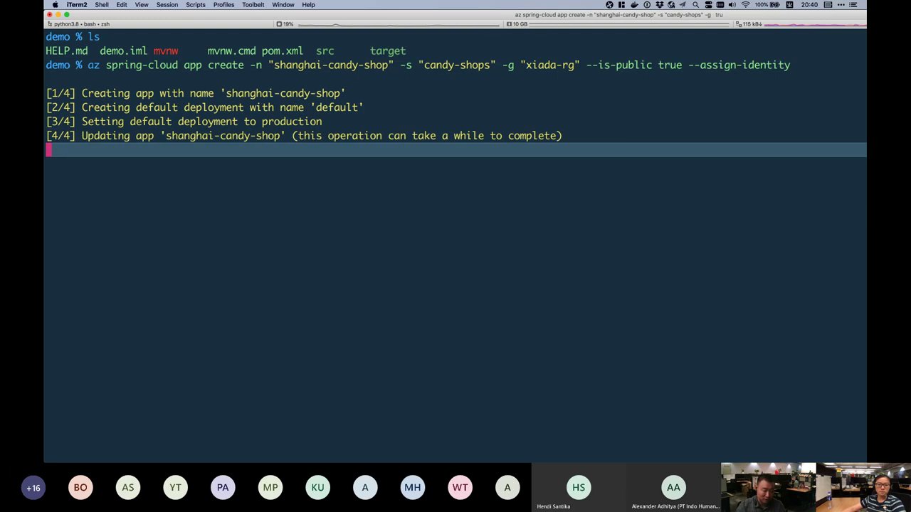
- Clear the terminal and export SERVICE_IDENTITY from az spring-cloud app show for shanghai-candy-shop in candy-shops, group xiada-rg, filtering the identity with jq -r
key("super+Tab")
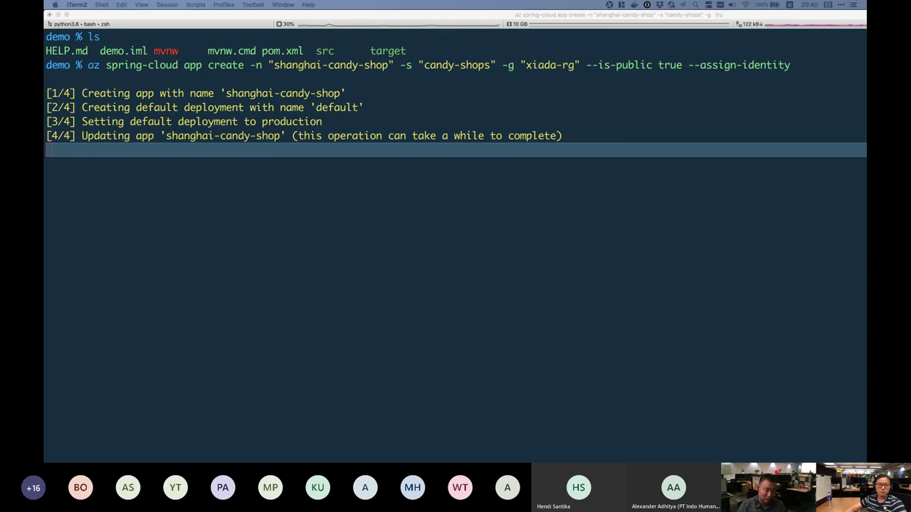
left_click(283, 233)
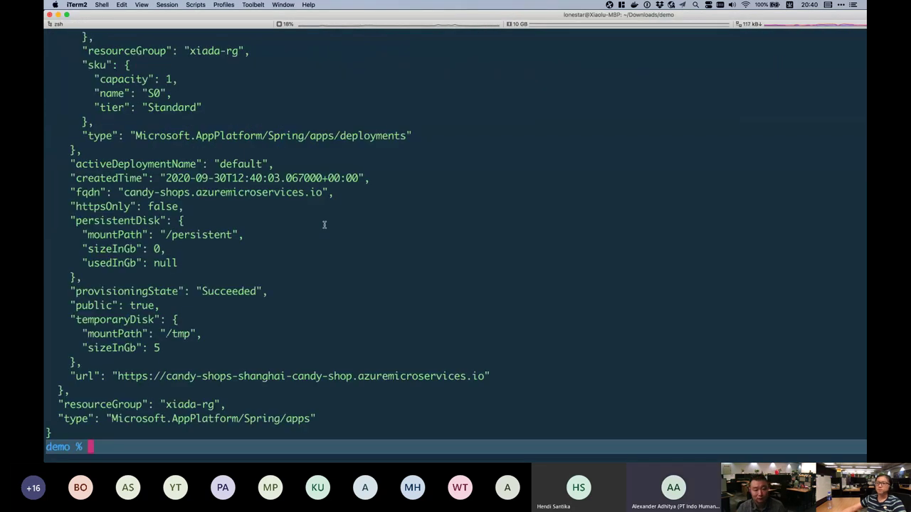
key("ctrl+l")
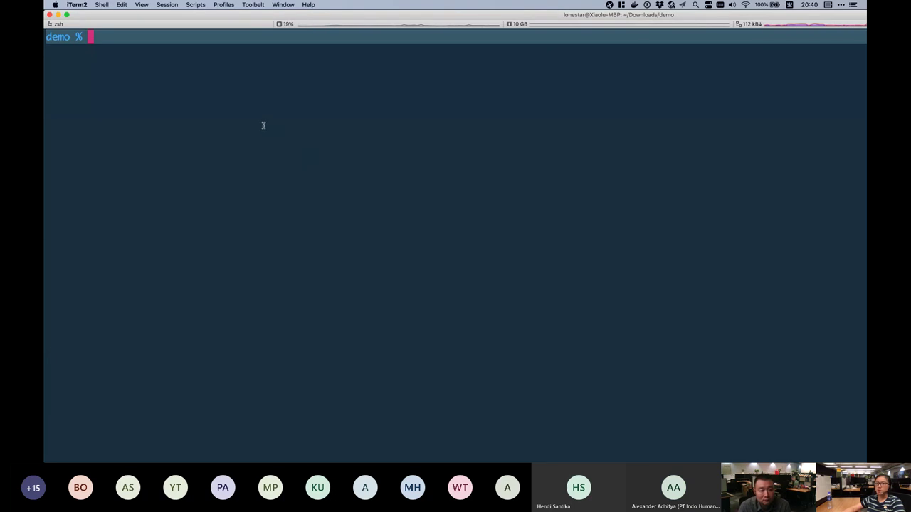
type("export SERVICE_IDENTITY=` az spring-cloud app show --name \"shanghai-candy-shop\" -s \"candy")
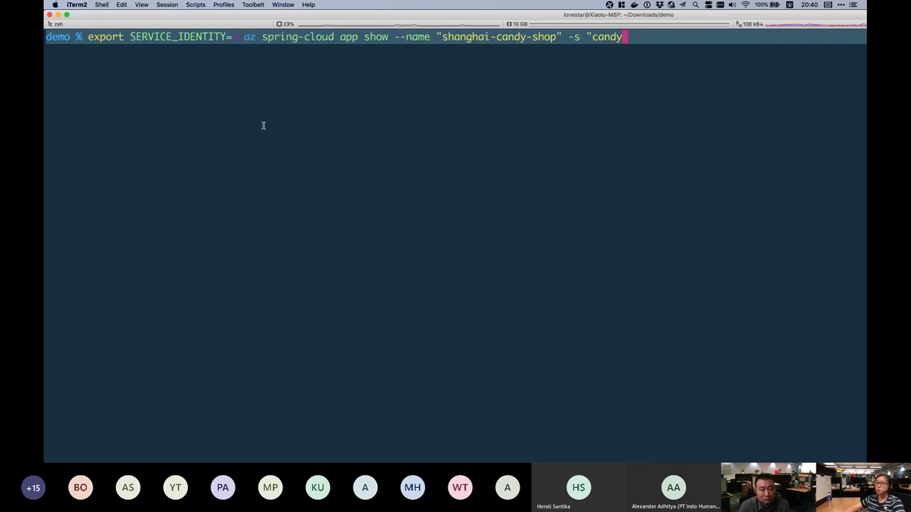
type("-shops\" -g \"xiada-rg\" | jq -r '.identity.")
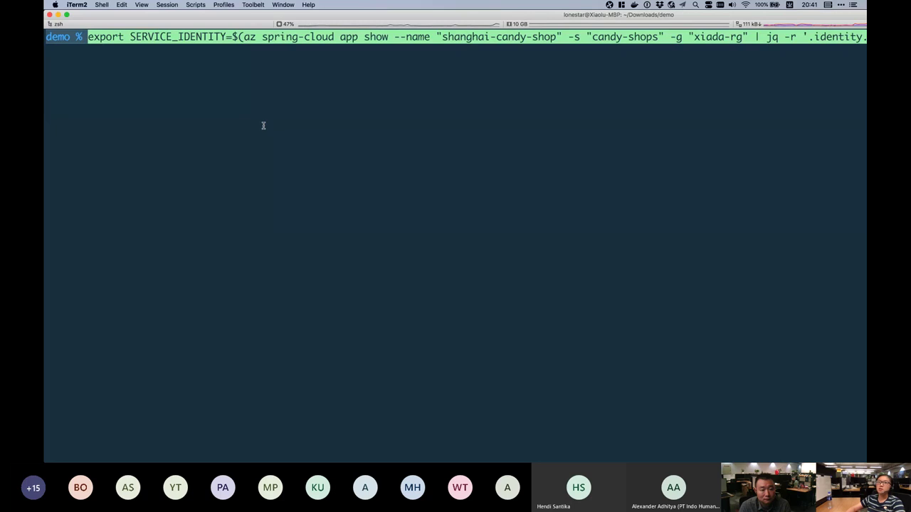
key("Return")
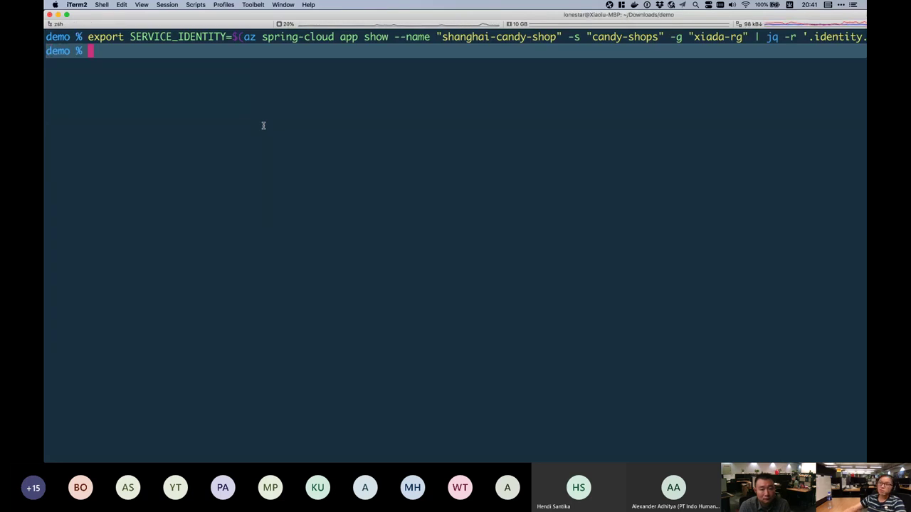
double_click(161, 37)
left_click(166, 96)
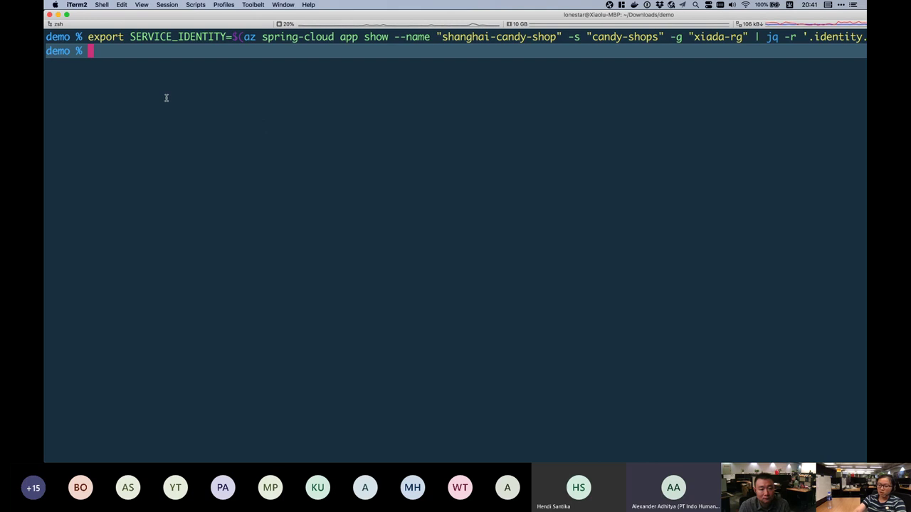
type("m")
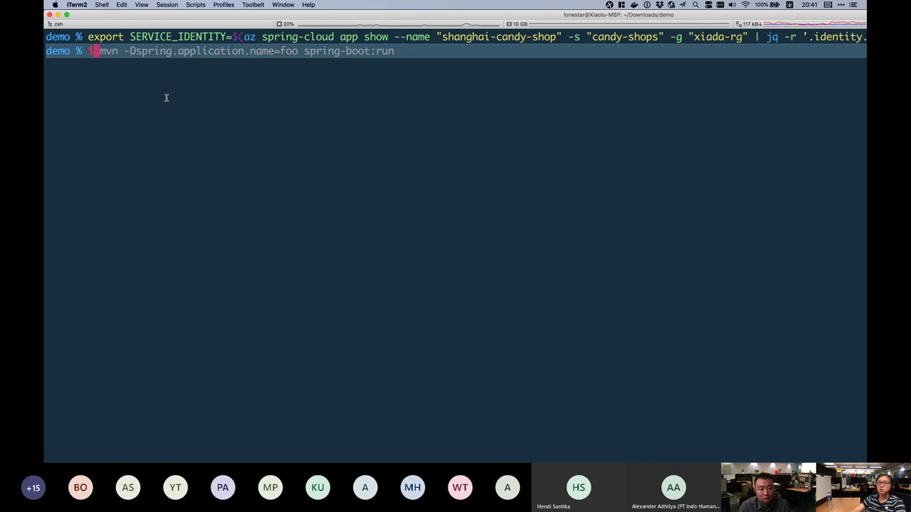
key("BackSpace")
key("Up")
key("Down")
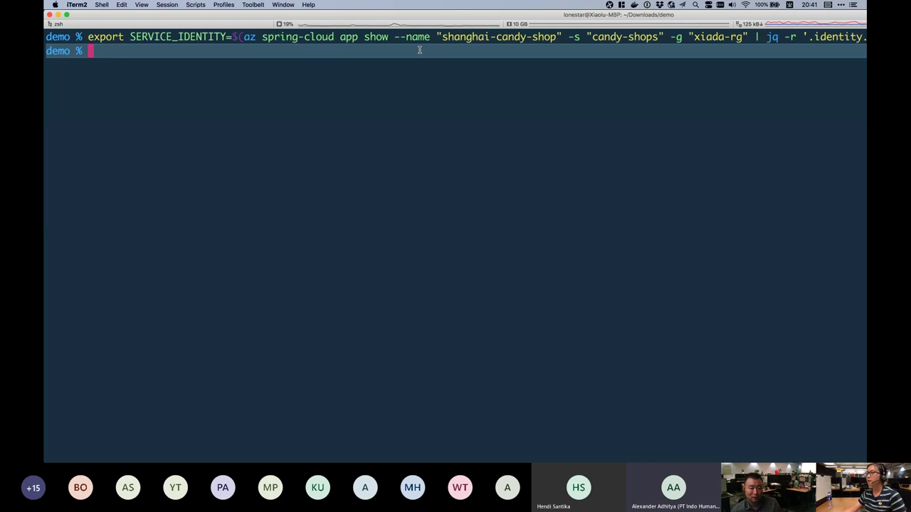
- Print the value of the SERVICE_IDENTITY variable with echo
scroll(419, 50, "up", 3)
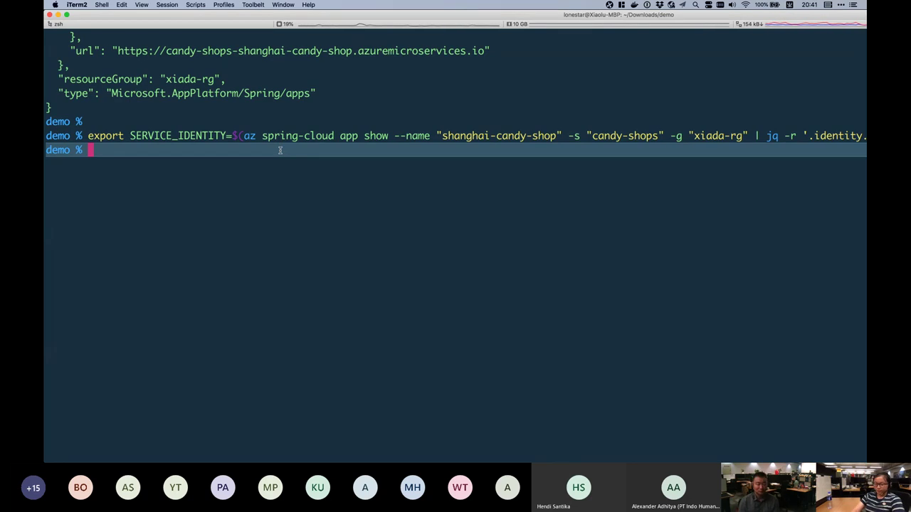
key("ctrl+l")
type("echo $SERVICE_IDENTITY")
key("Right")
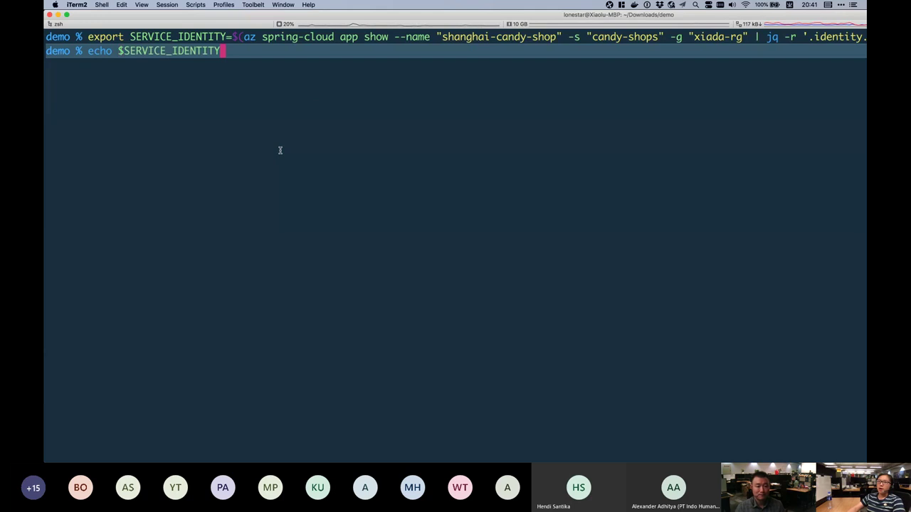
key("Return")
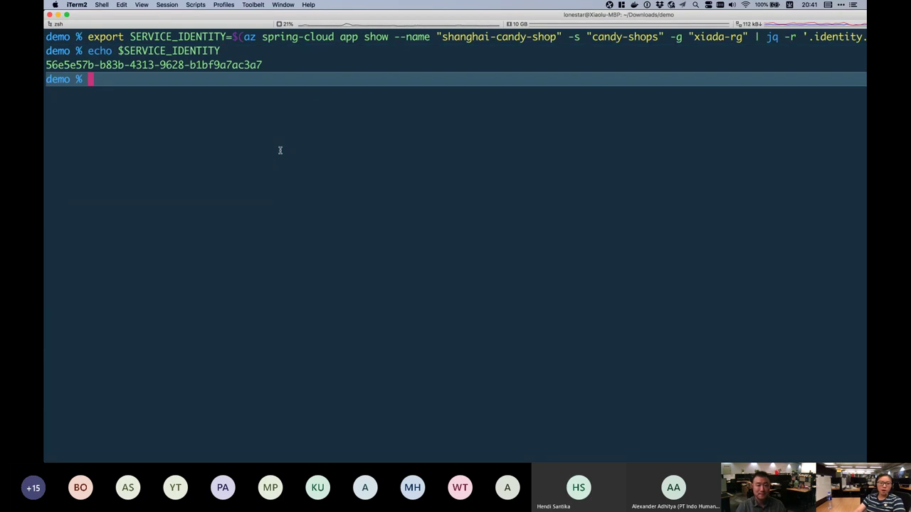
- Clear the terminal and deploy target/demo-0.0.1-SNAPSHOT.jar to the shanghai-candy-shop app in service candy-shops, resource group xiada-rg
key("ctrl+l")
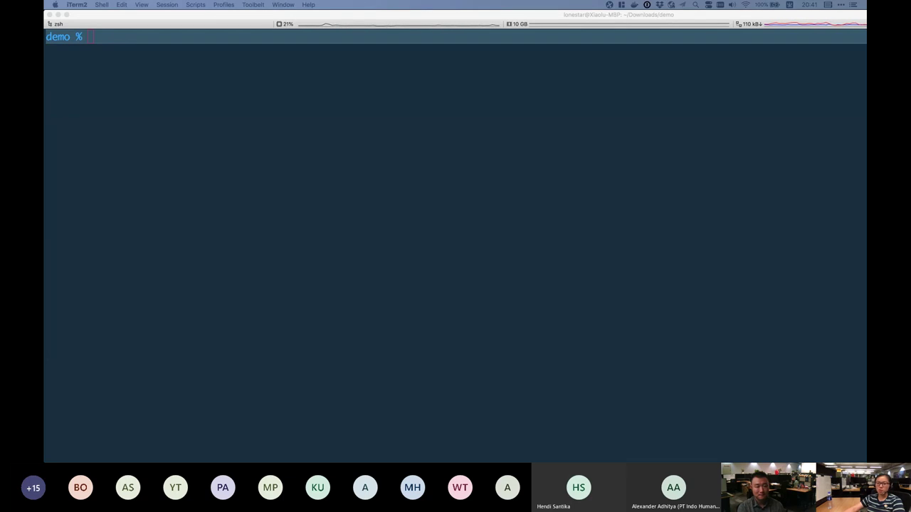
left_click(131, 97)
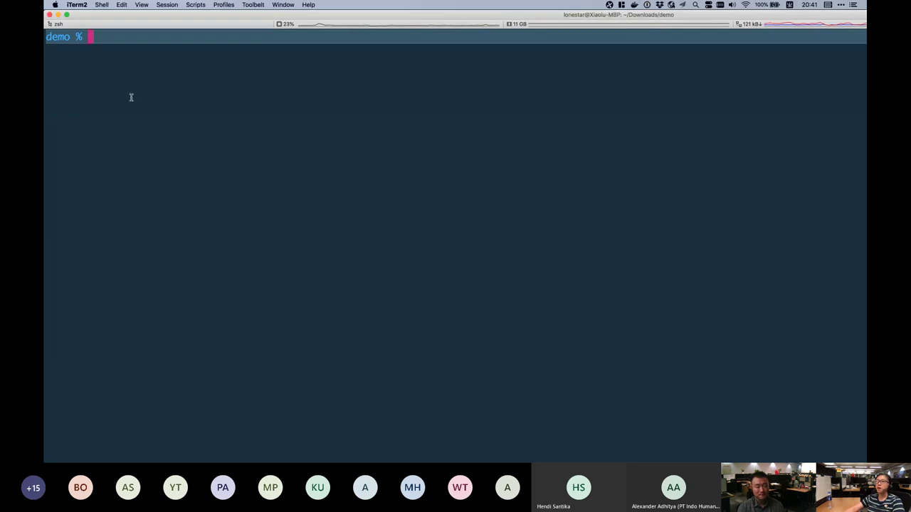
type("az spring-cloud app deploy -n \"shanghai-candy-shop\" -s \"candy-shops\" -g \"xiada-rg\" --jar-path")
key("Return")
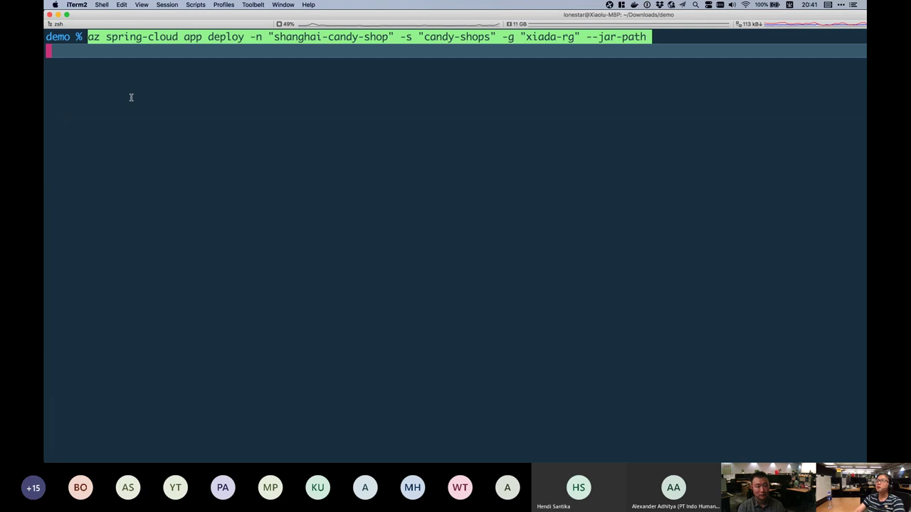
key("BackSpace")
type("tar")
key("Tab")
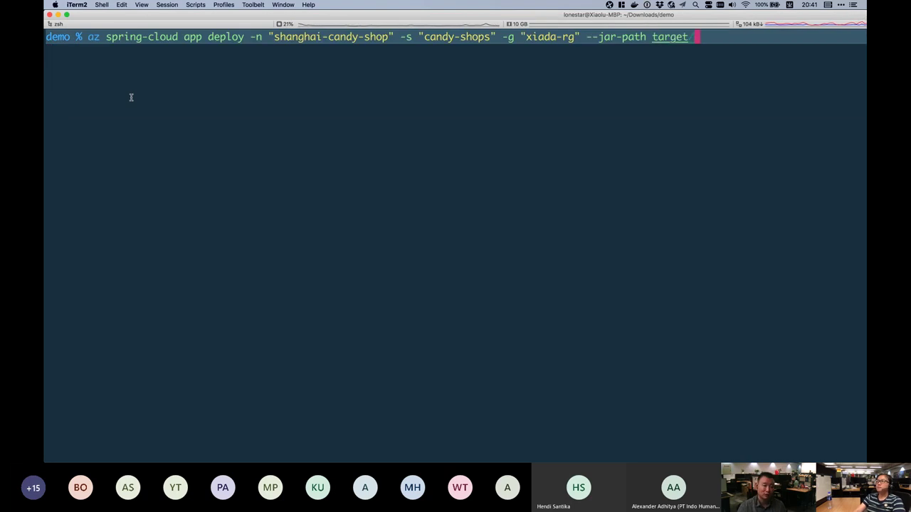
type("d")
key("Tab")
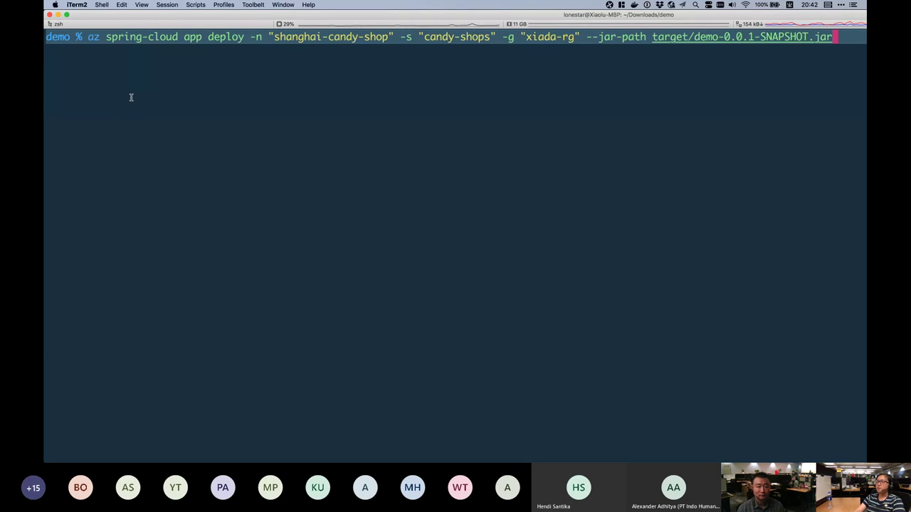
key("Return")
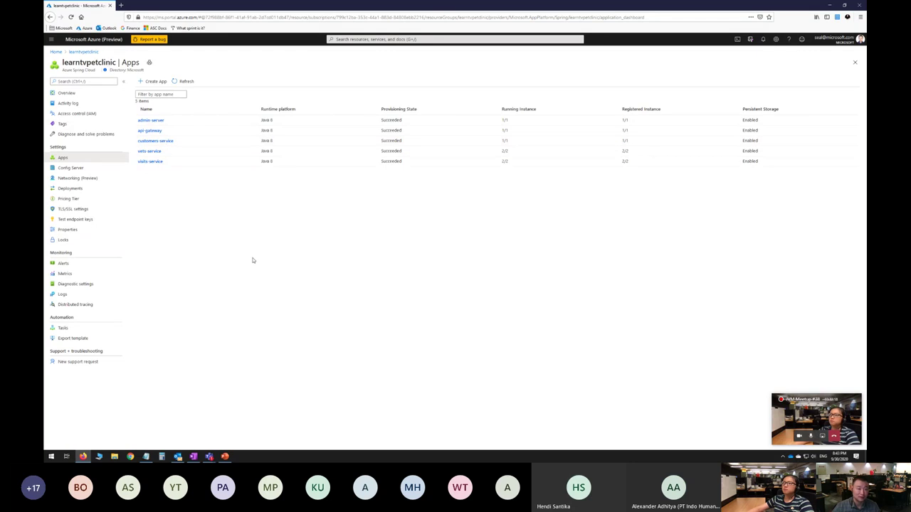
- Open the api-gateway app in the Azure portal and review its app instances, scale-up and scale-out settings
left_click(152, 131)
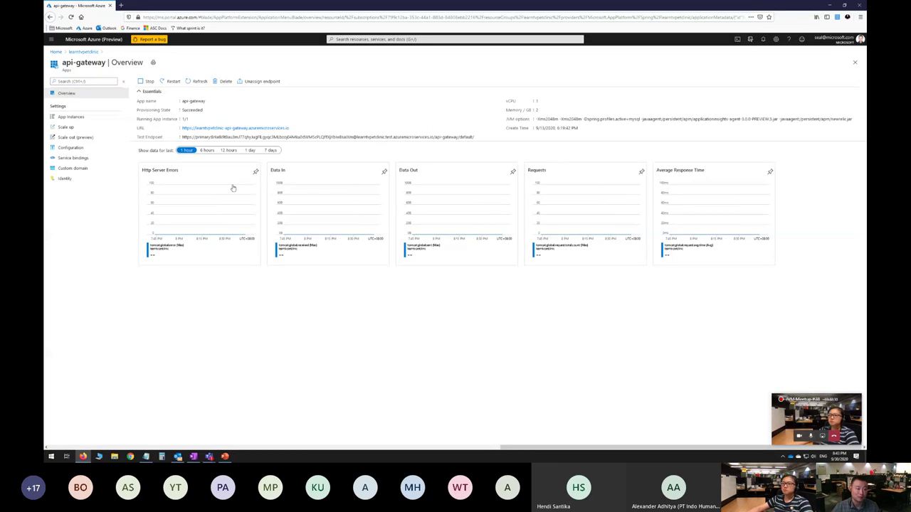
left_click(64, 117)
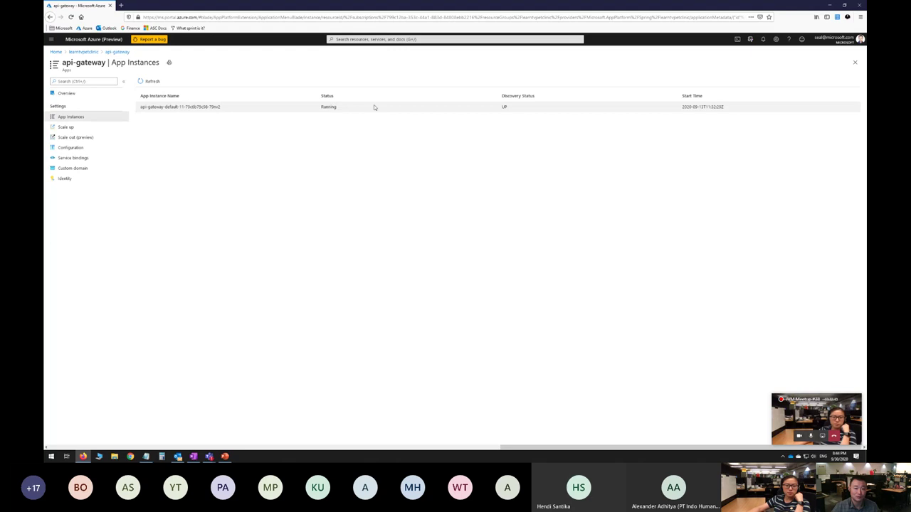
left_click(75, 128)
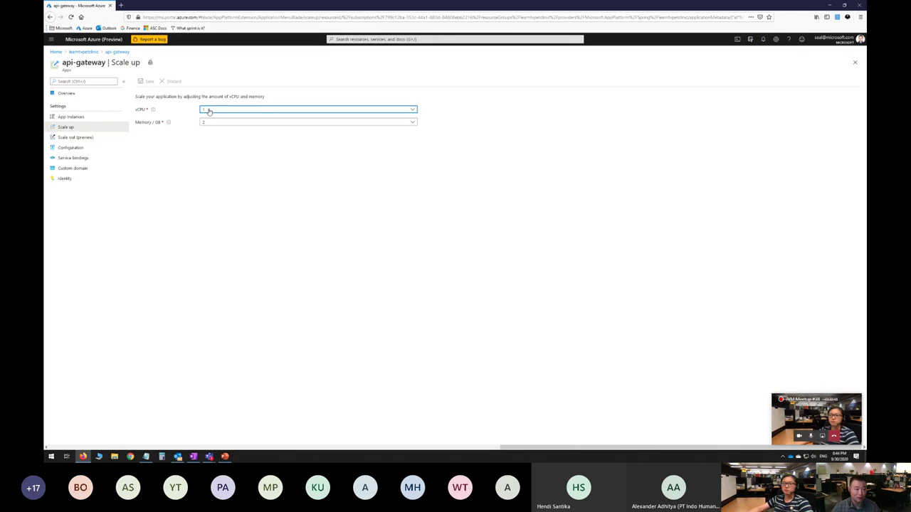
left_click(71, 137)
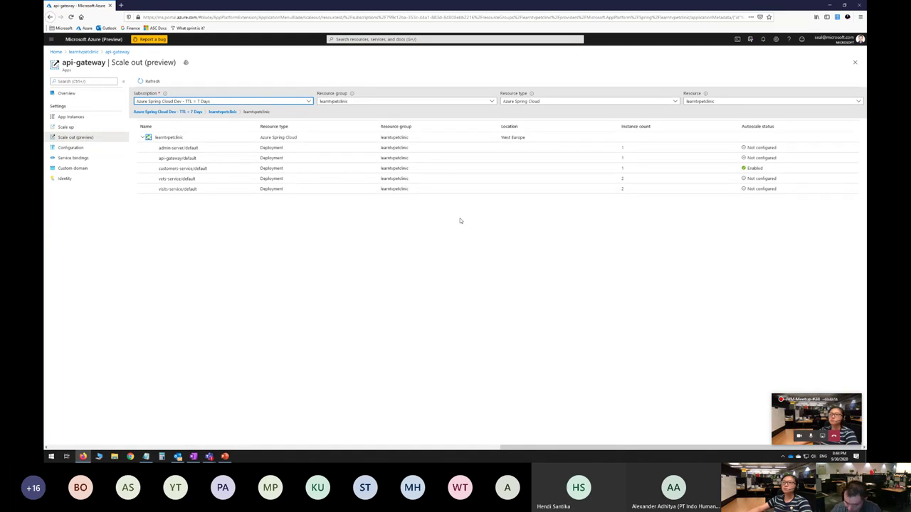
- Enlarge the portal page and open the autoscale settings of the api-gateway/default deployment
key("super+plus")
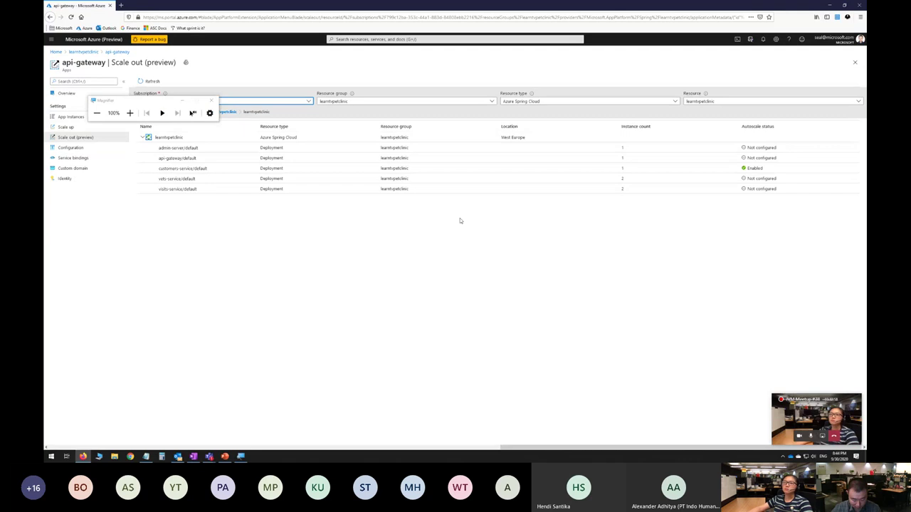
key("ctrl+plus")
key("ctrl+plus")
key("ctrl+plus")
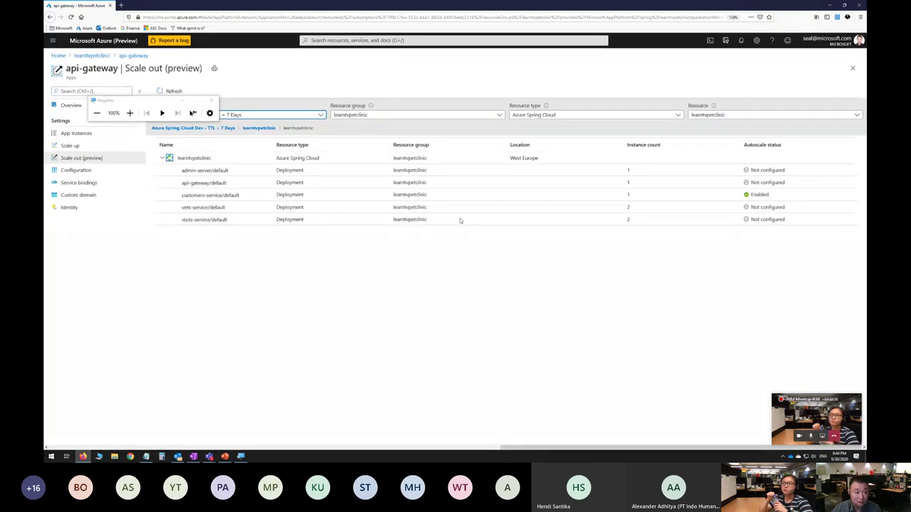
key("ctrl+plus")
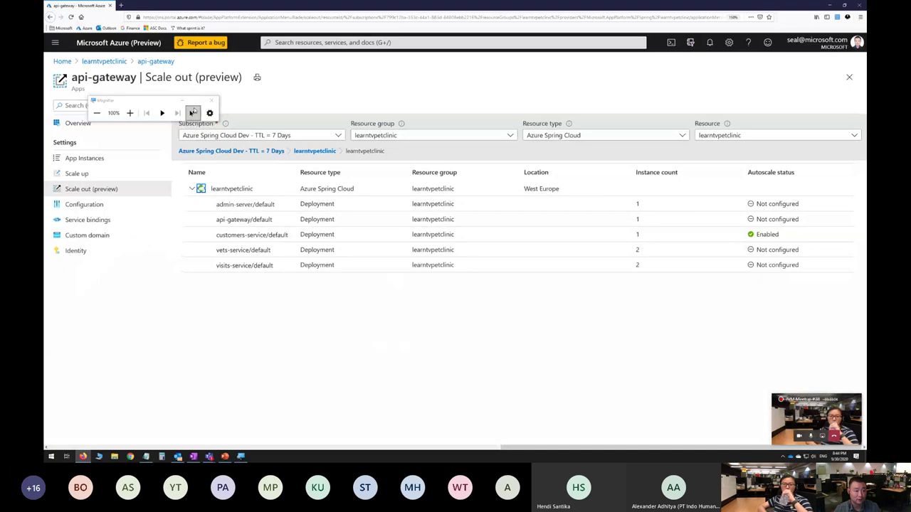
left_click(183, 105)
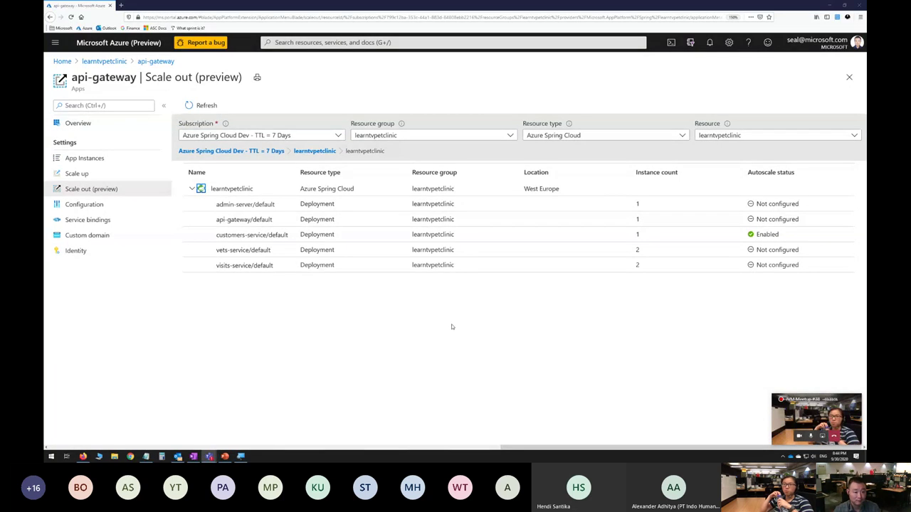
left_click(248, 222)
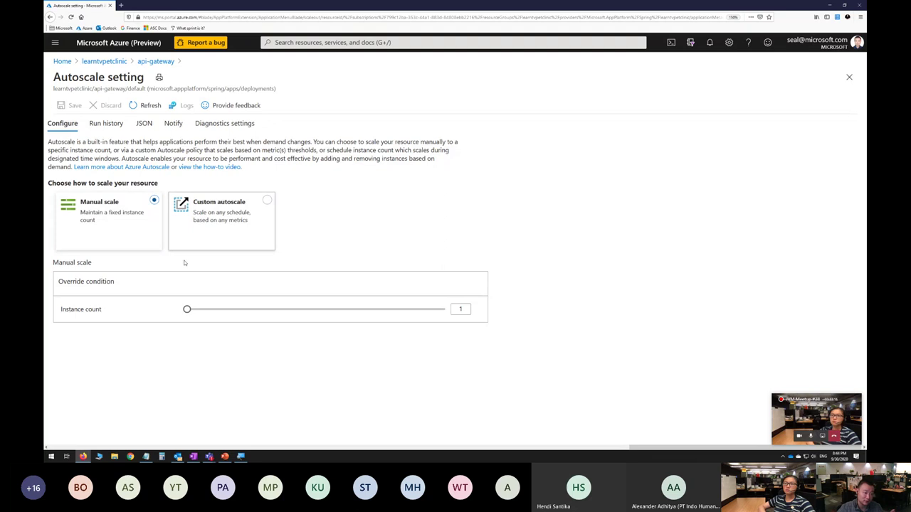
- Choose Custom autoscale as the way to scale the api-gateway deployment
left_click_drag(185, 313, 110, 283)
left_click(247, 249)
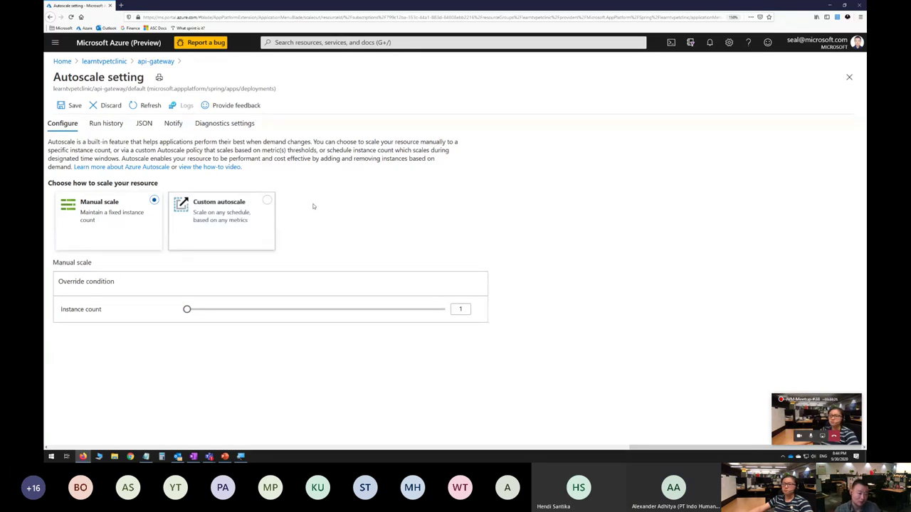
left_click(275, 204)
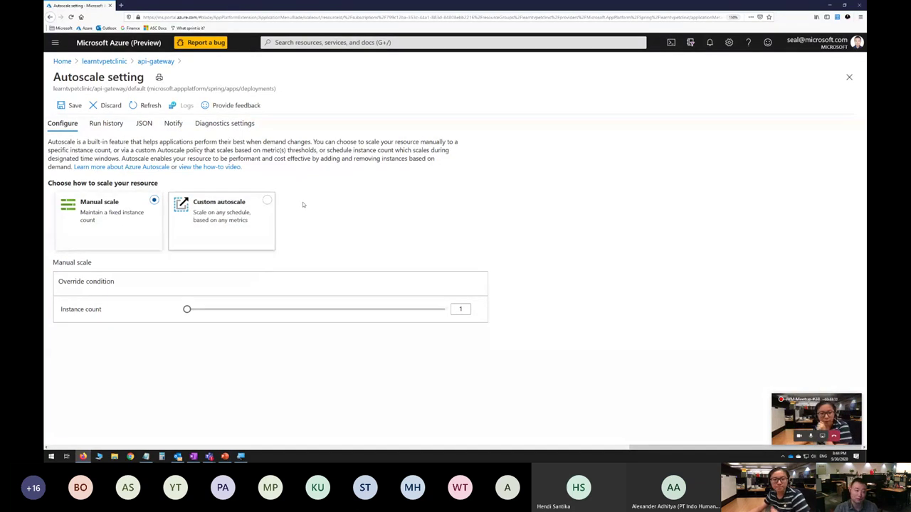
left_click(263, 201)
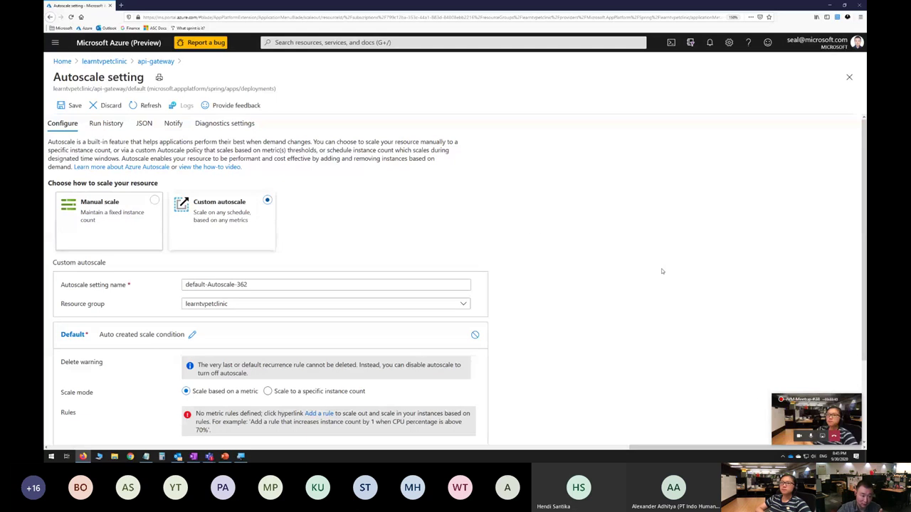
- Add a scale rule on average system.cpu.usage greater than 70 percent over 10 minutes that increases the instance count by 1
scroll(661, 271, "down", 3)
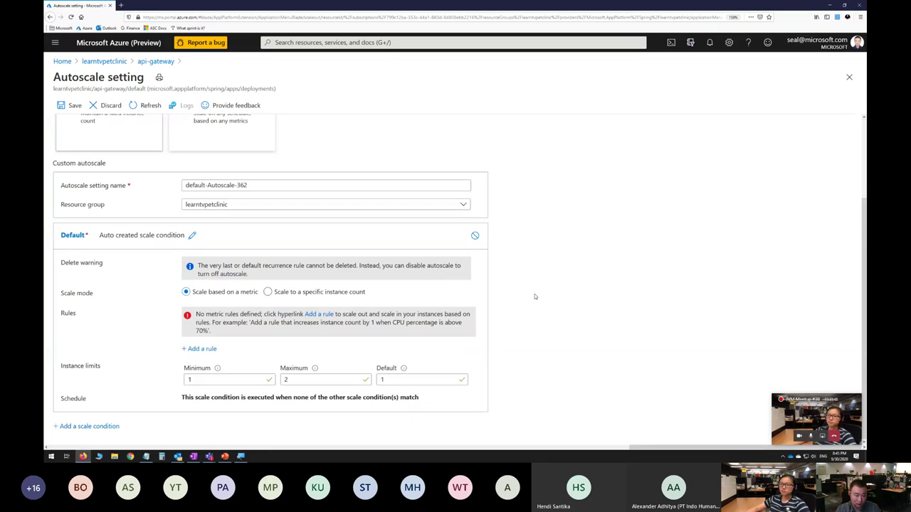
left_click(320, 314)
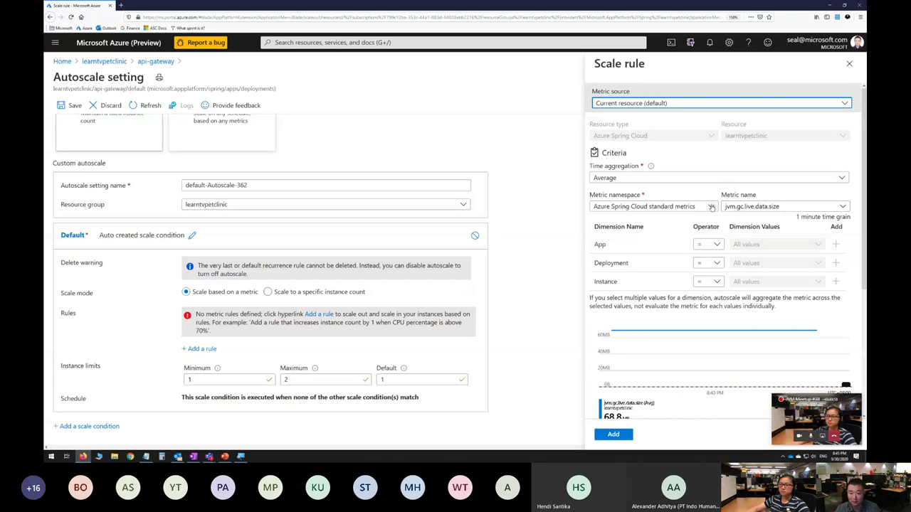
left_click(842, 206)
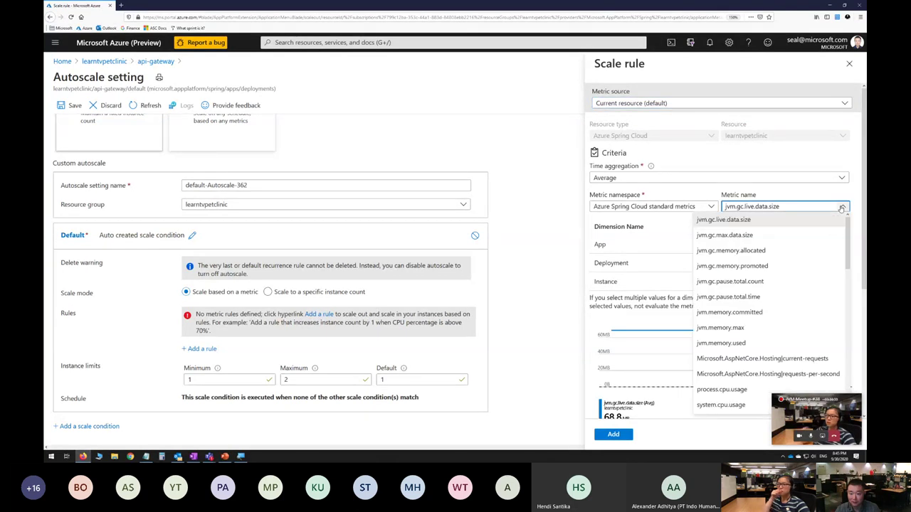
left_click_drag(846, 237, 846, 246)
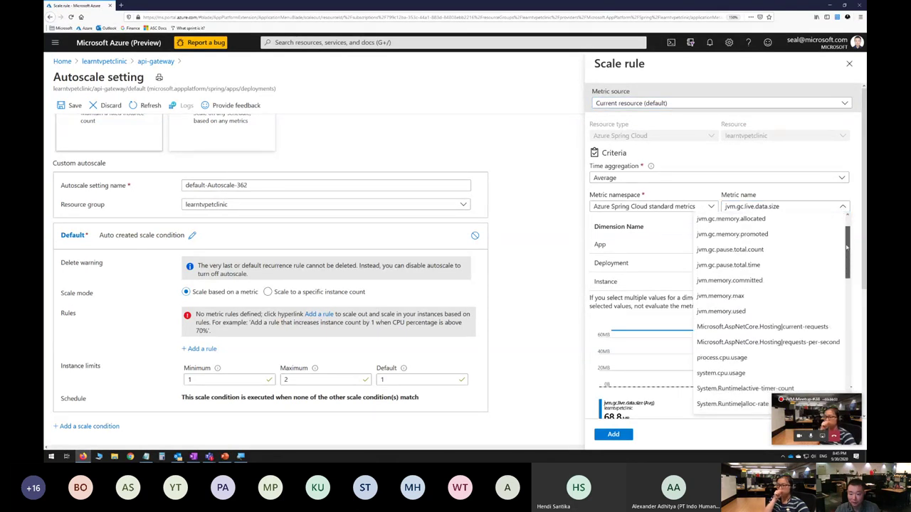
left_click(768, 373)
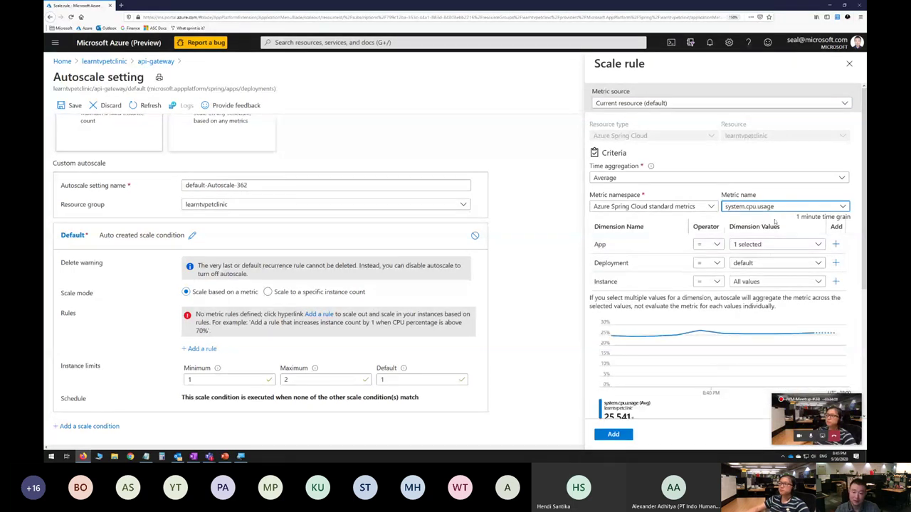
scroll(788, 337, "down", 3)
left_click(693, 344)
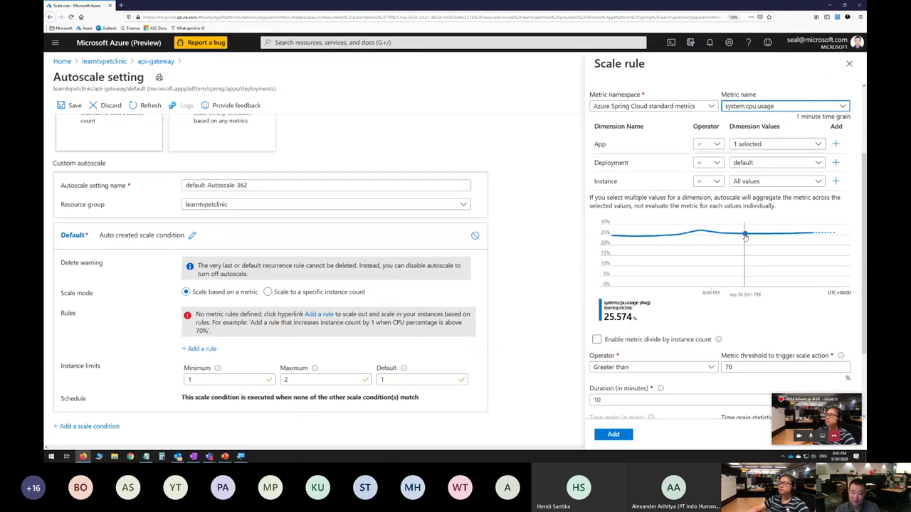
scroll(742, 317, "down", 3)
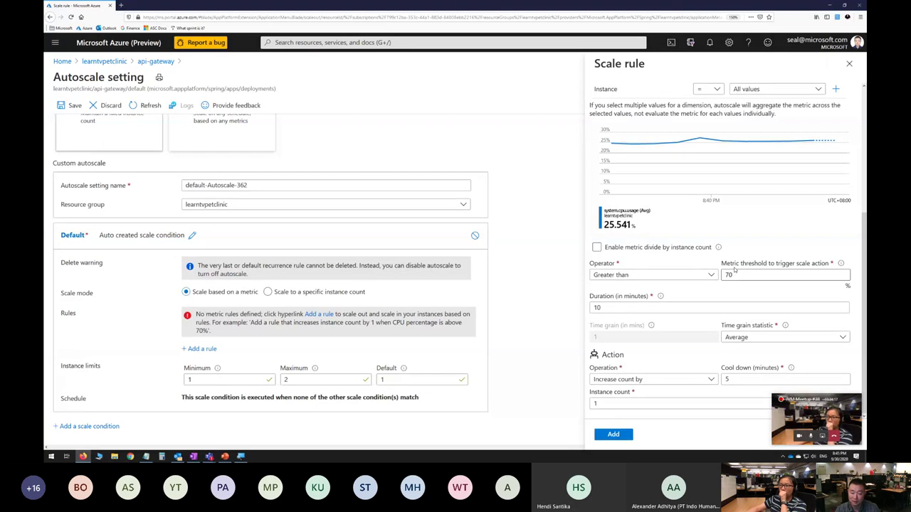
left_click(613, 434)
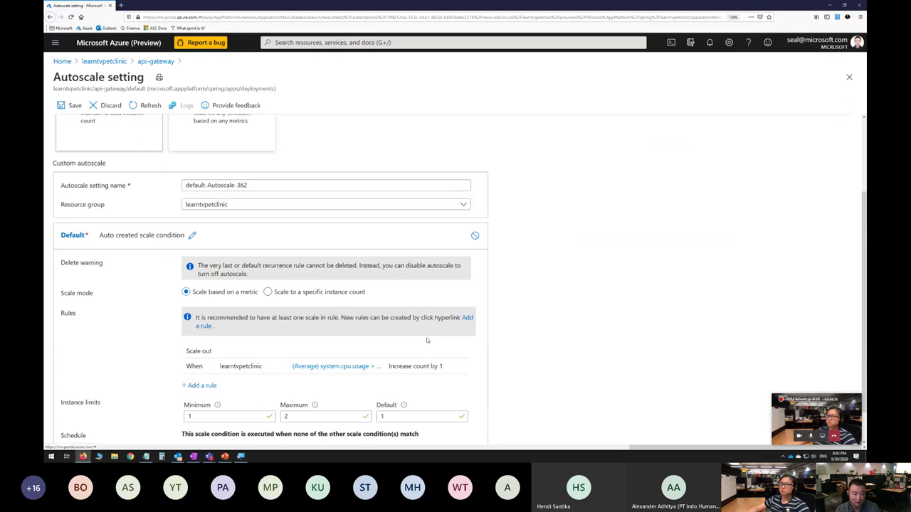
- Review the default condition's scale-out rule and set its scale mode to a specific instance count
scroll(404, 322, "down", 1)
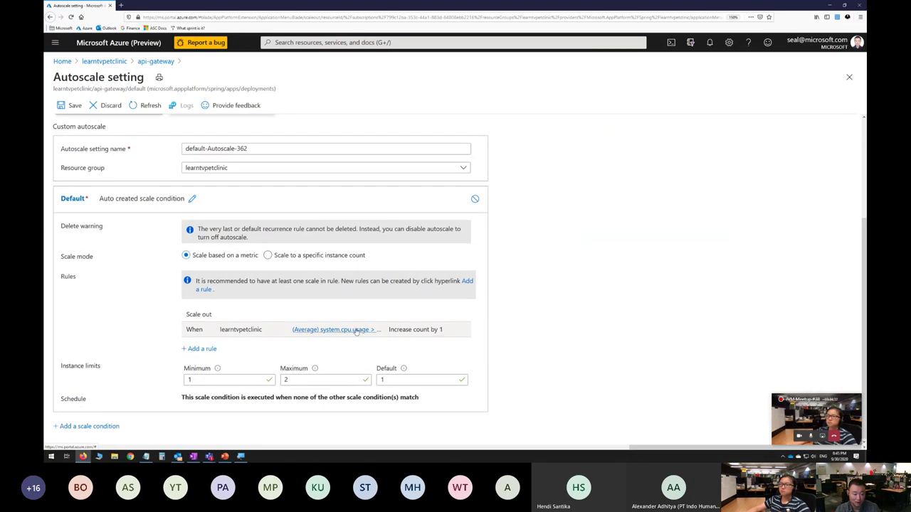
scroll(291, 264, "up", 4)
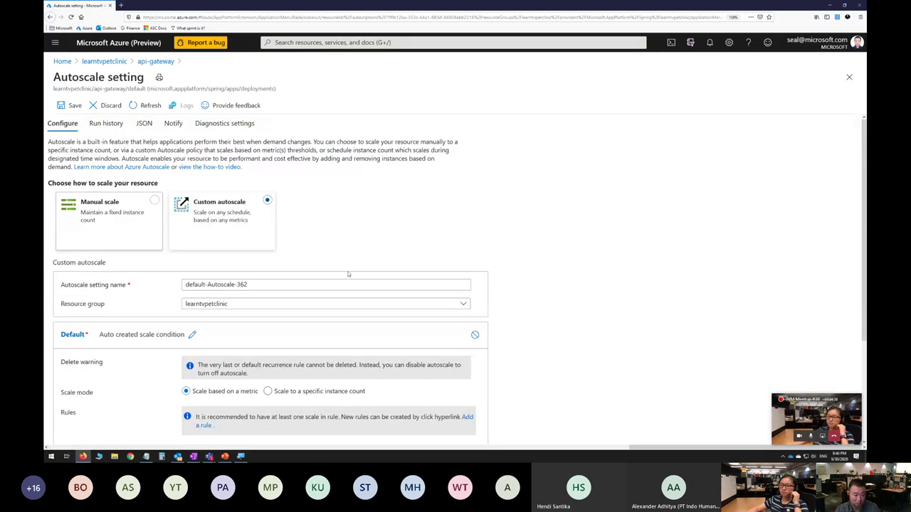
scroll(348, 274, "down", 4)
scroll(348, 272, "up", 3)
scroll(345, 276, "down", 3)
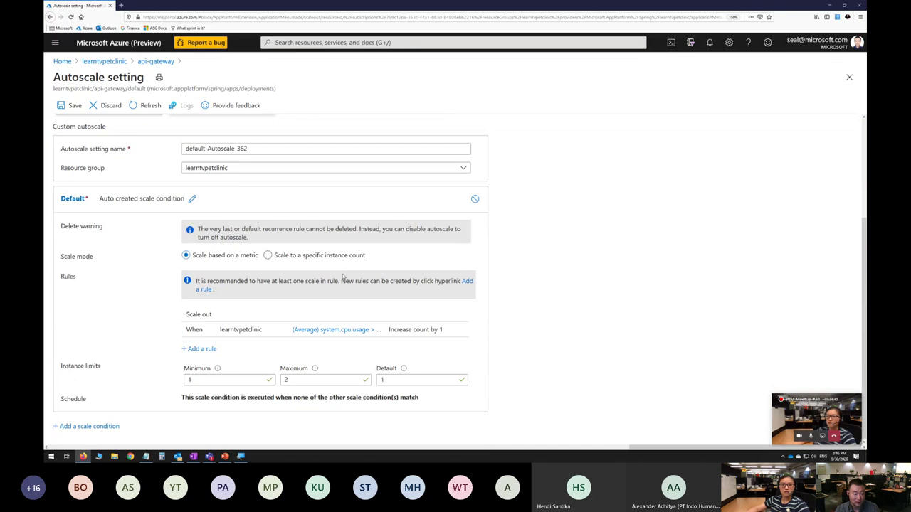
left_click(268, 256)
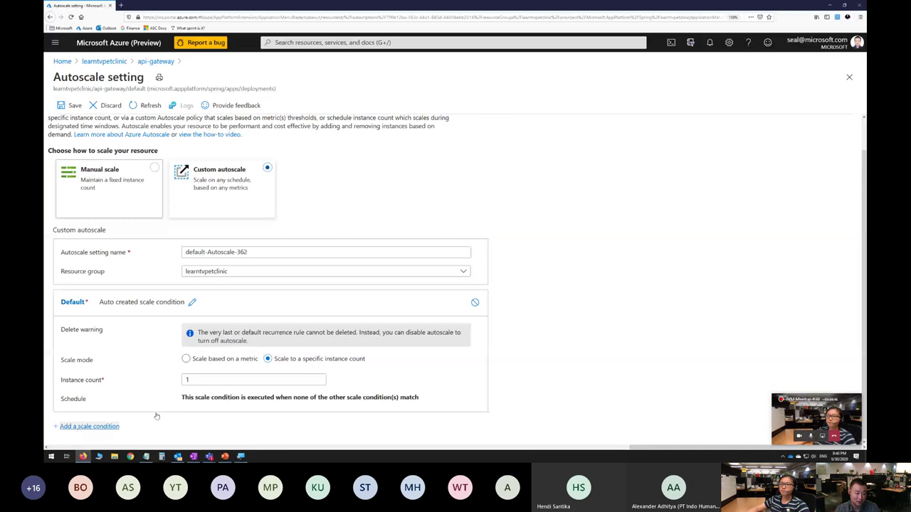
- Add a second scale condition to the autoscale setting and discard all unsaved autoscale changes
left_click(89, 427)
scroll(274, 332, "down", 5)
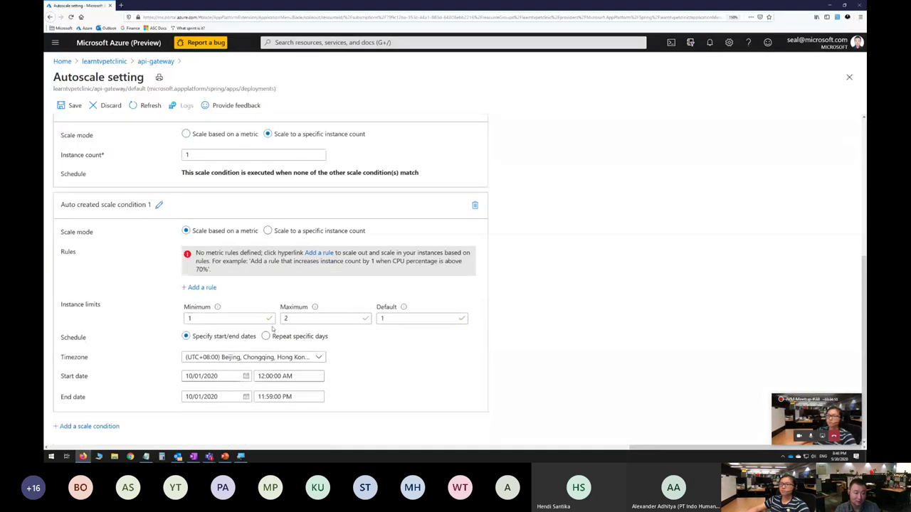
scroll(198, 247, "up", 3)
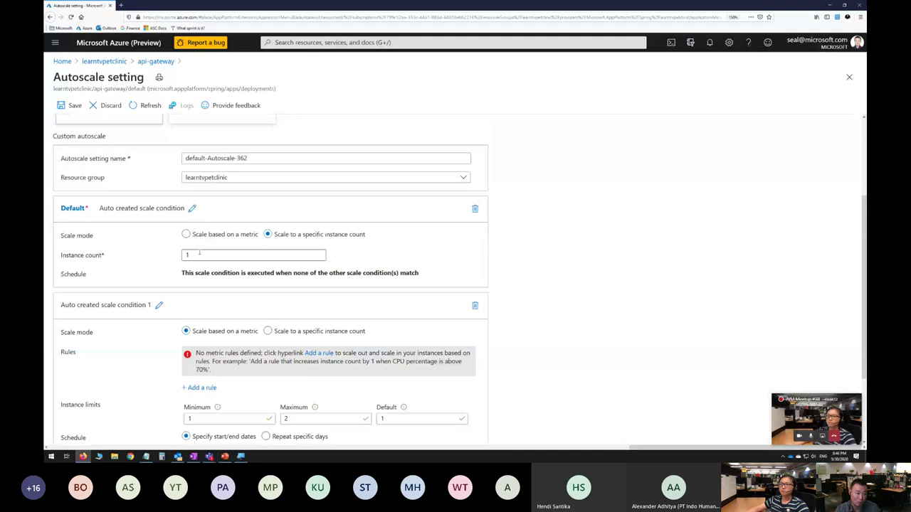
scroll(198, 246, "up", 2)
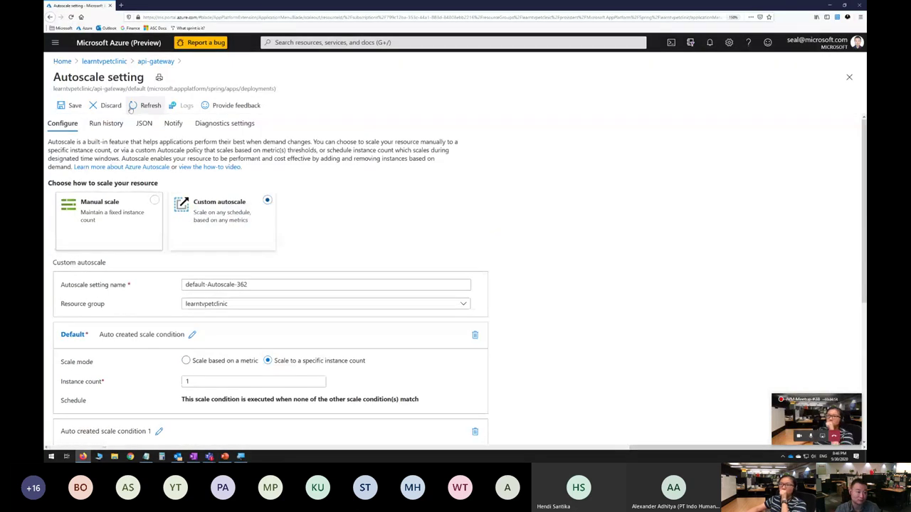
left_click(107, 105)
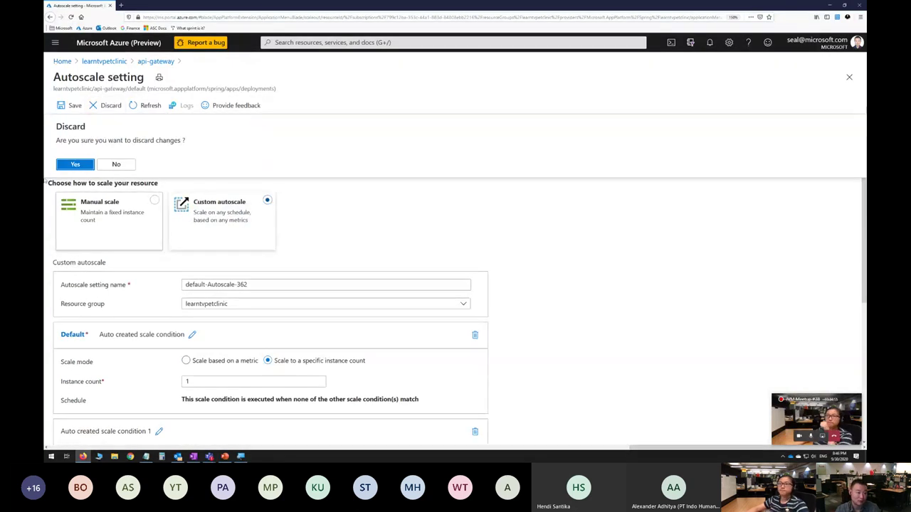
left_click(75, 164)
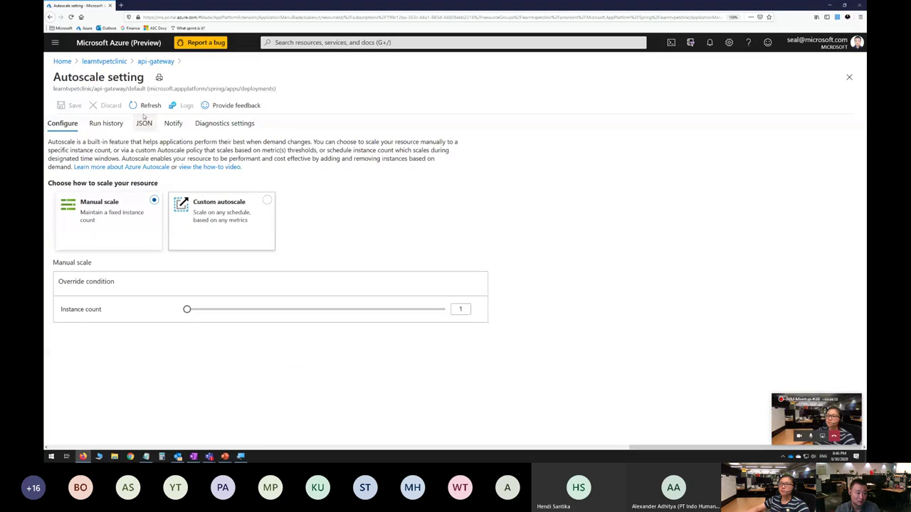
- Return to the learntvpetclinic service and open its monitoring metrics
left_click(107, 62)
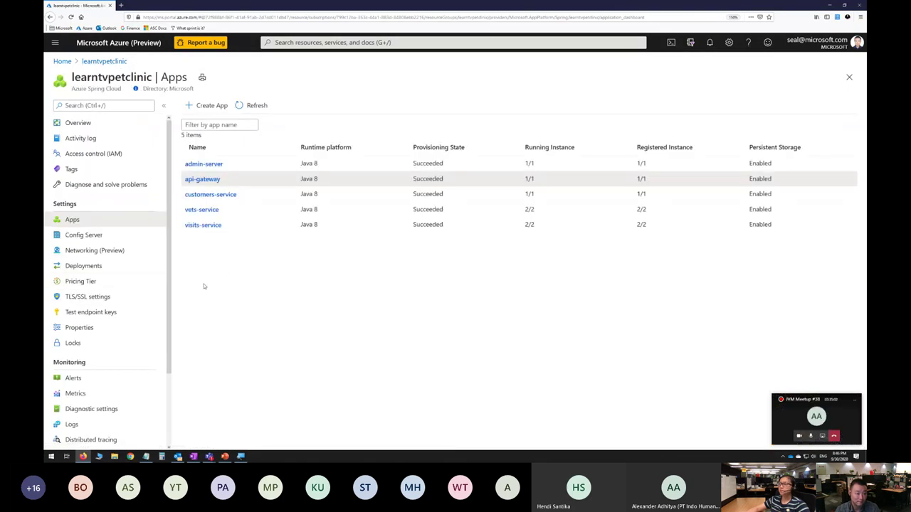
left_click_drag(170, 270, 166, 345)
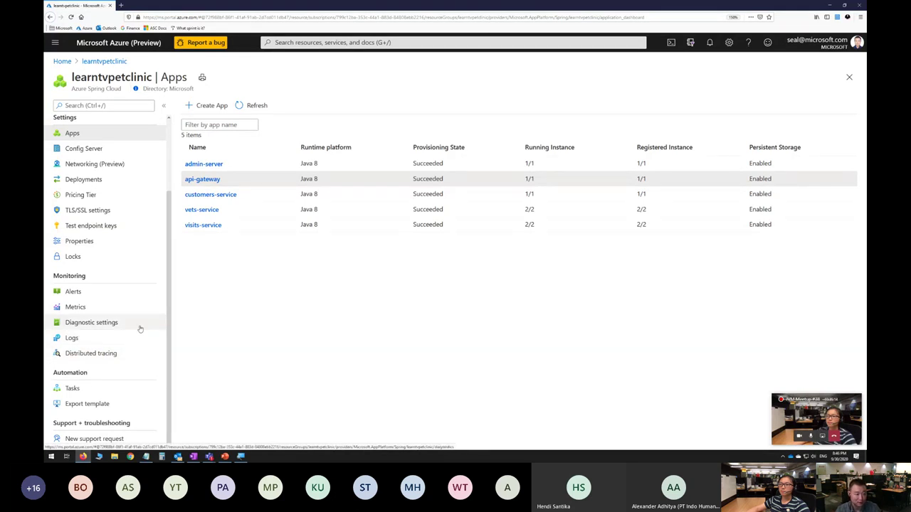
left_click(102, 313)
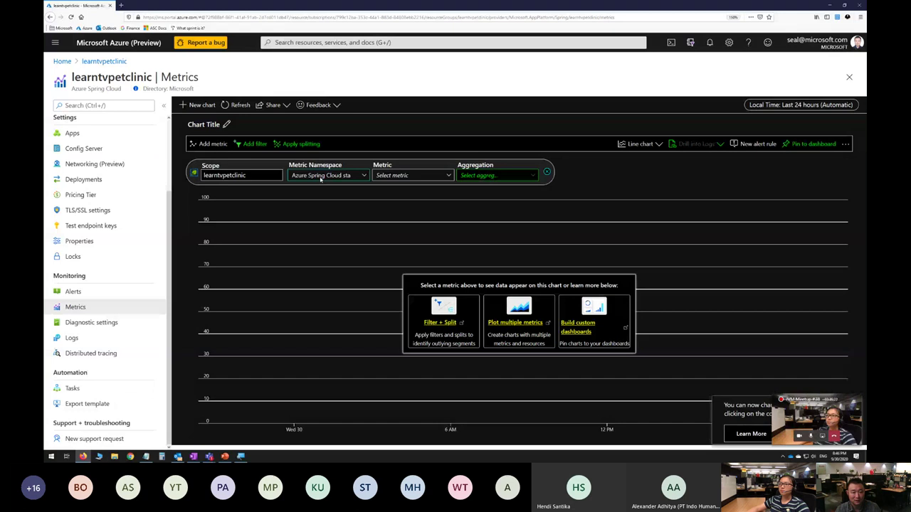
- Search the available metrics for cpu and http
left_click(449, 177)
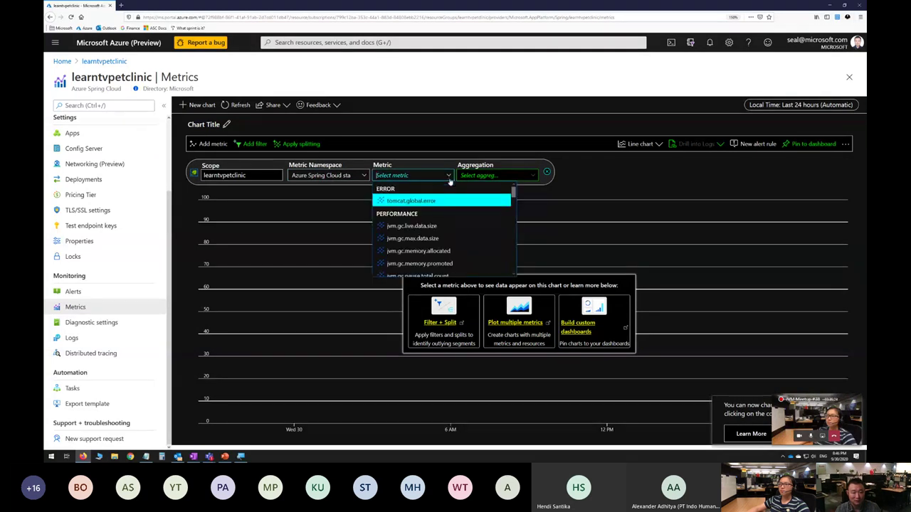
type("cpu")
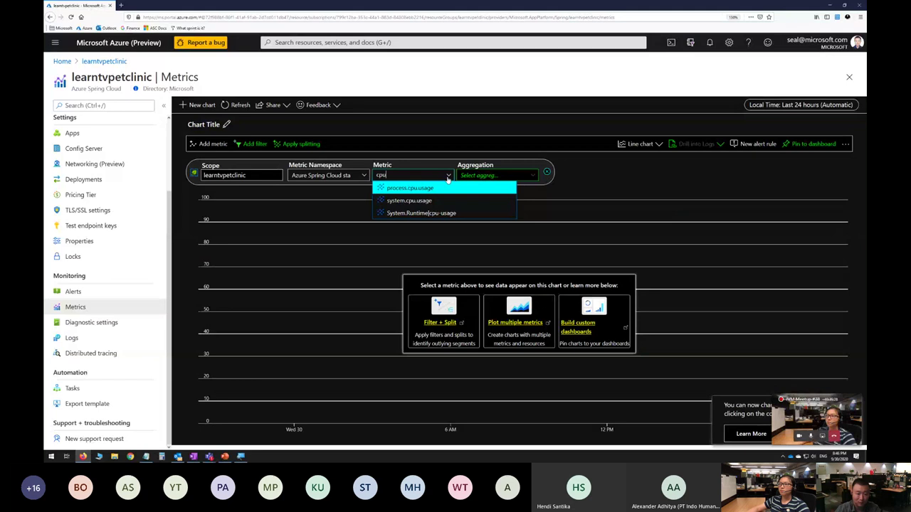
left_click(447, 177)
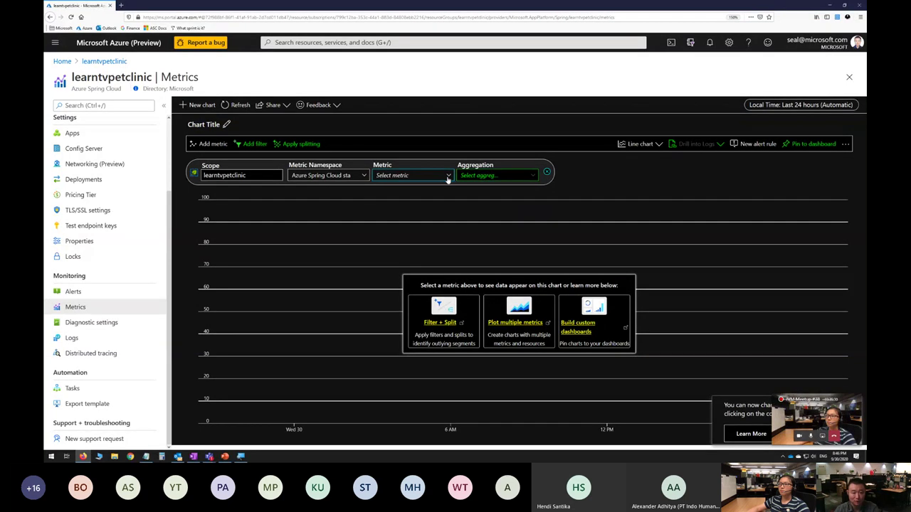
left_click(447, 177)
type("http")
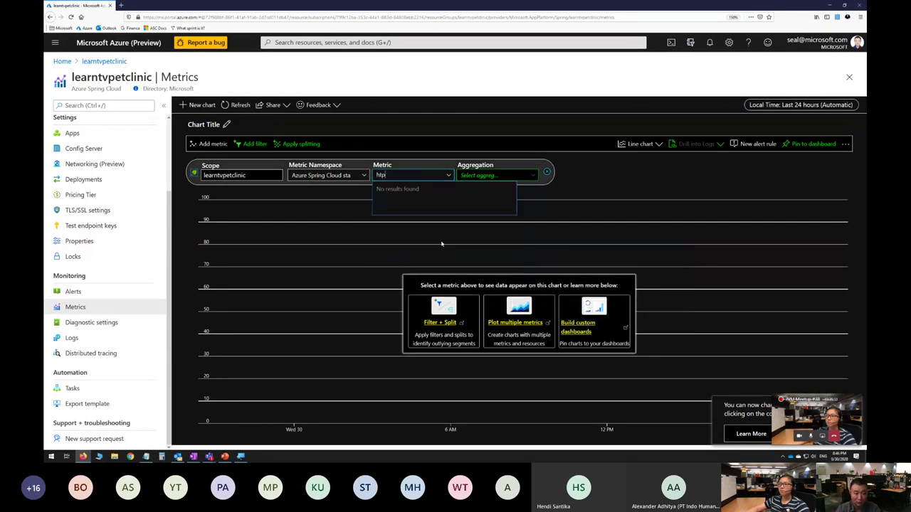
key("BackSpace")
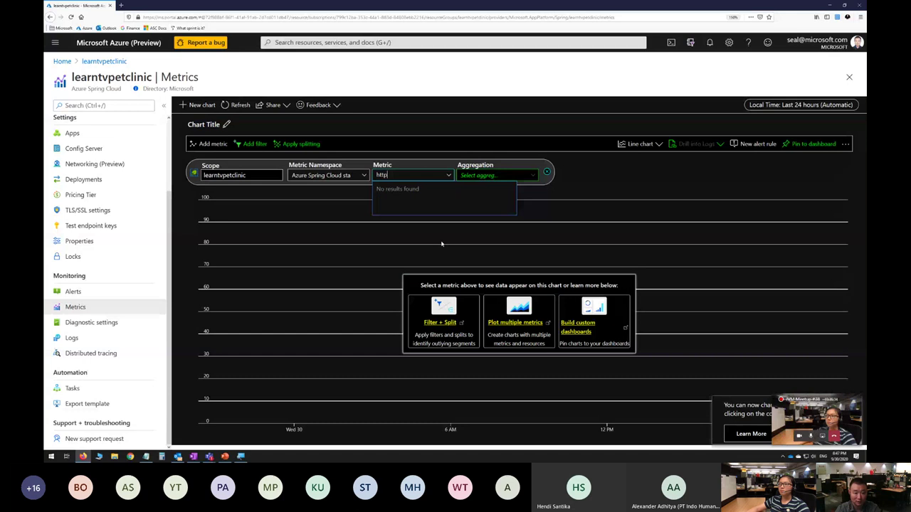
key("BackSpace")
key("BackSpace")
key("BackSpace")
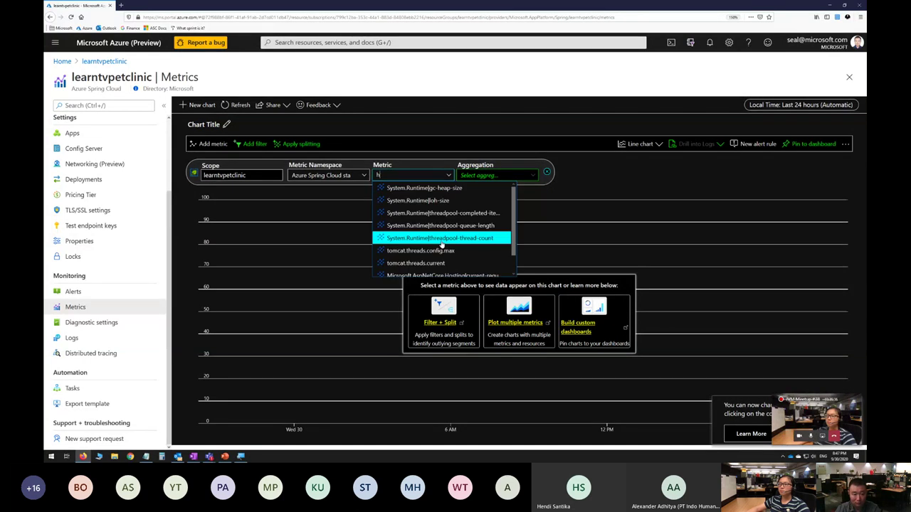
key("BackSpace")
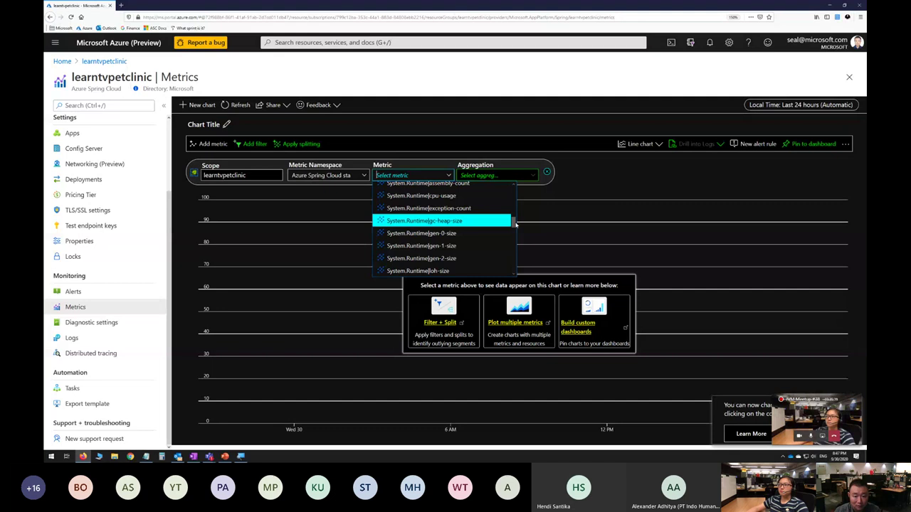
- Chart the average tomcat.global.request.avg.time metric and zoom the chart to 9/30 from 2:24 AM to 3:49 AM
left_click_drag(515, 222, 510, 261)
type("requ")
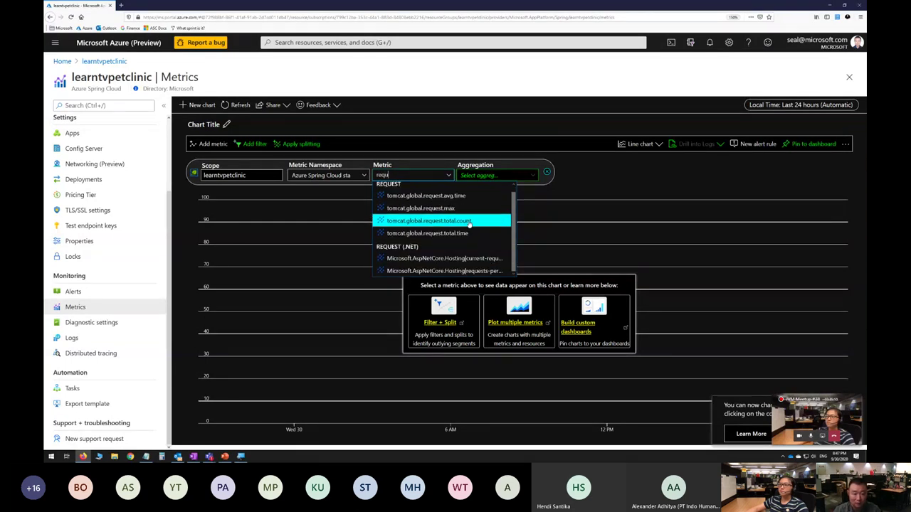
left_click(468, 196)
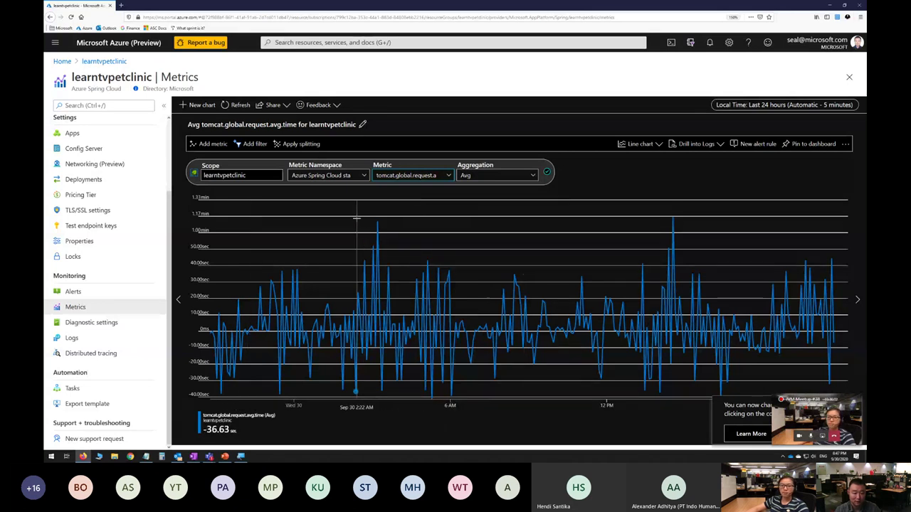
left_click_drag(358, 313, 399, 326)
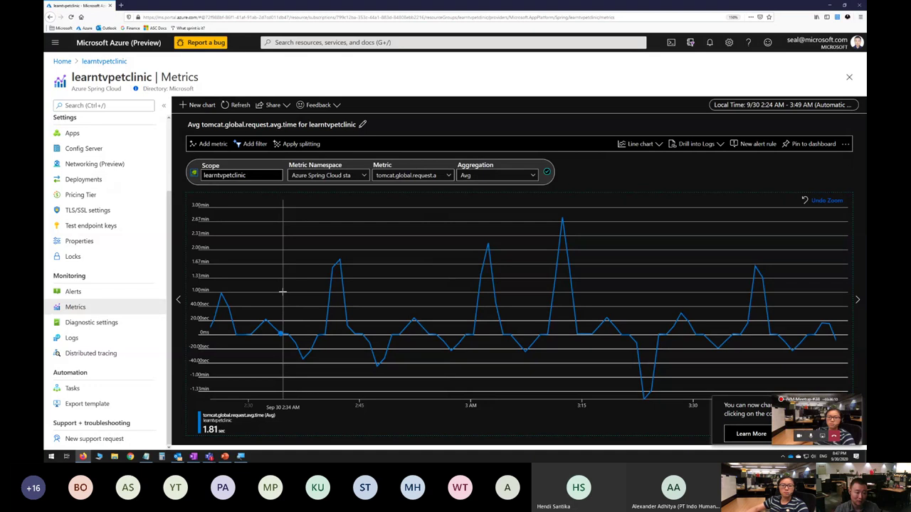
- View the service's Logs page, and open the application map from distributed tracing
left_click(91, 341)
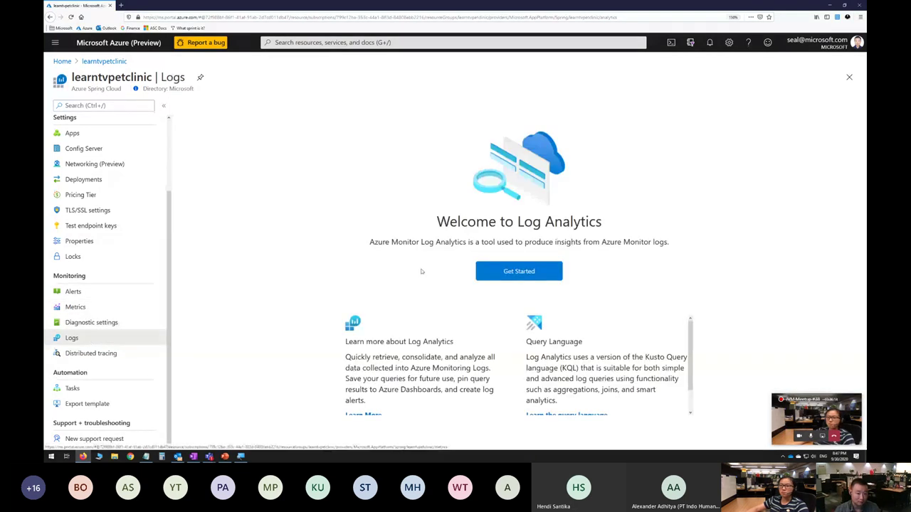
left_click(112, 355)
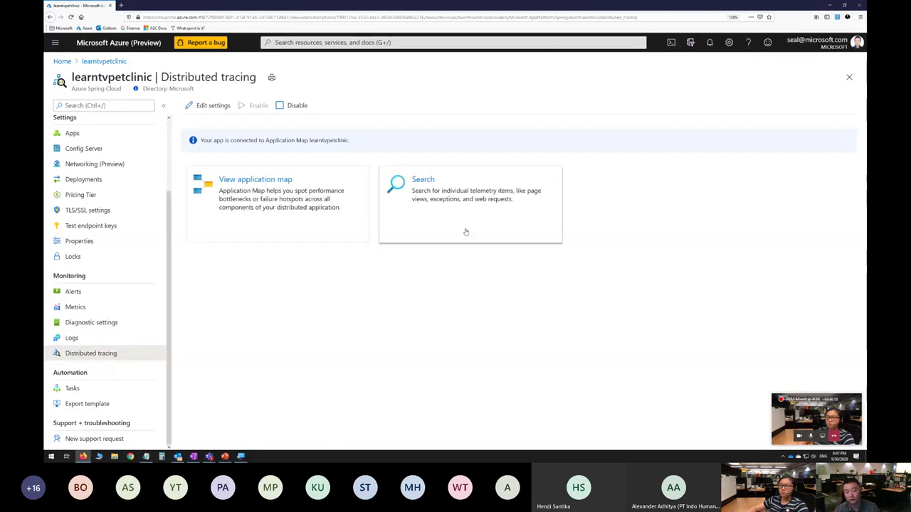
left_click(254, 187)
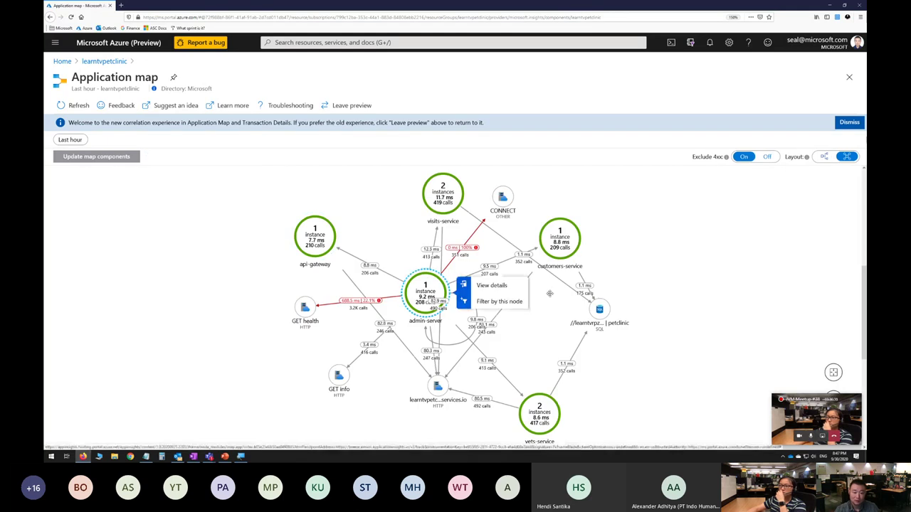
- Switch the application map to the hierarchical layout, examine the admin-server's connections to the other services, and close the map
left_click(824, 156)
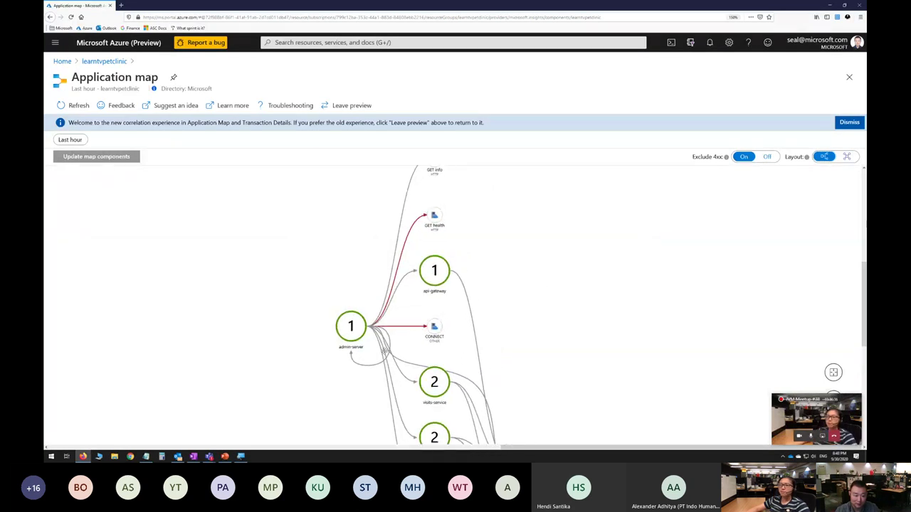
mouse_move(356, 327)
scroll(544, 270, "up", 1)
scroll(543, 271, "down", 3)
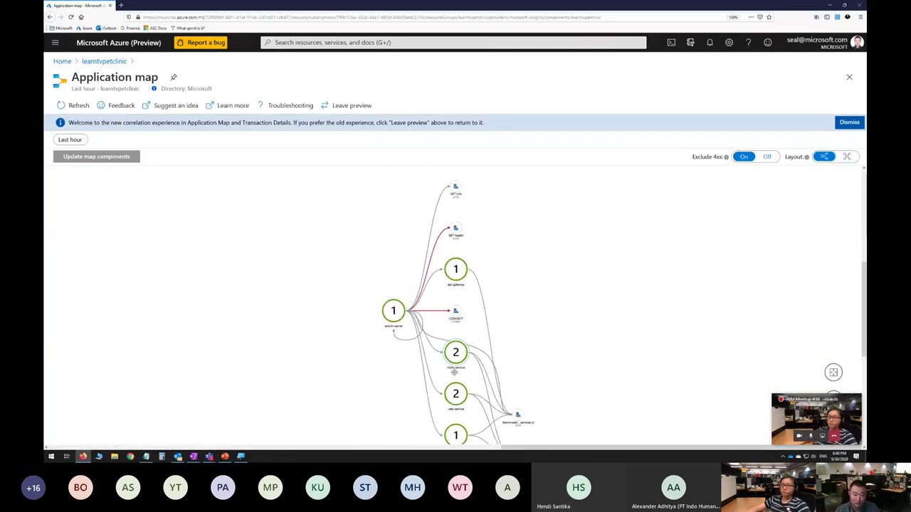
scroll(600, 348, "down", 3)
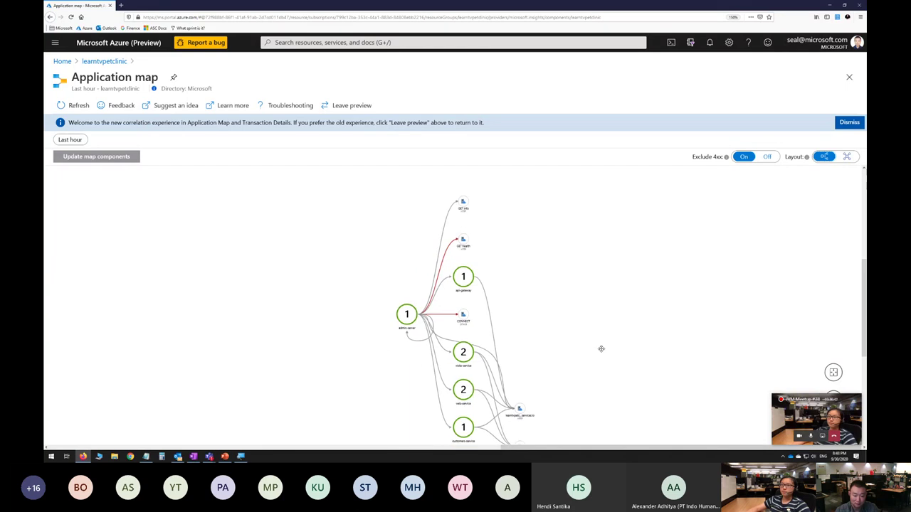
scroll(600, 348, "up", 2)
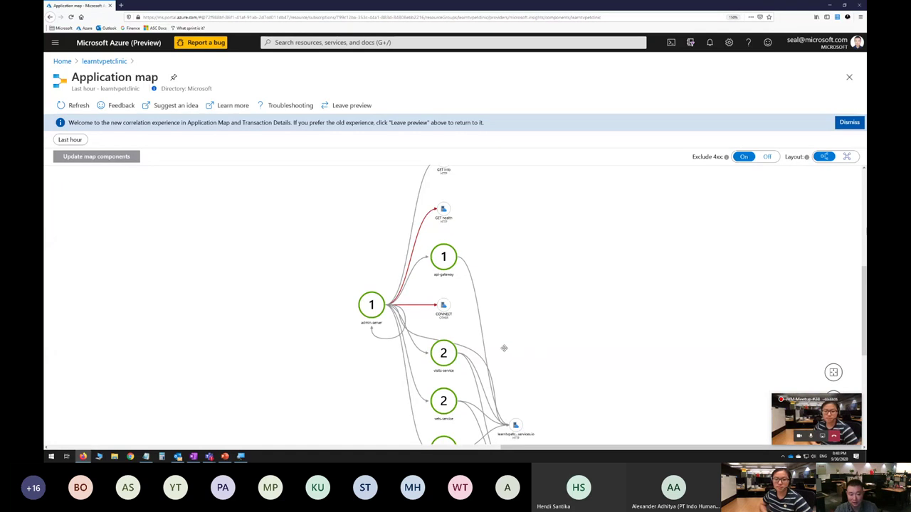
left_click(848, 78)
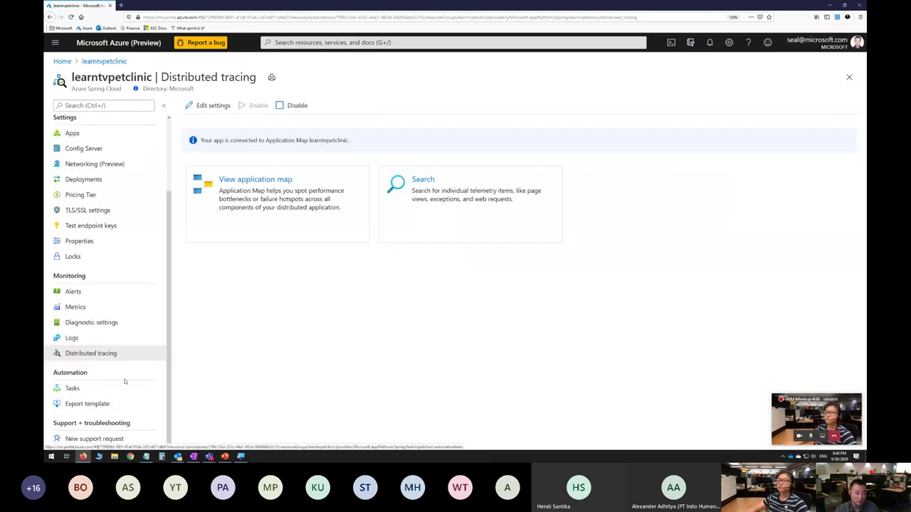